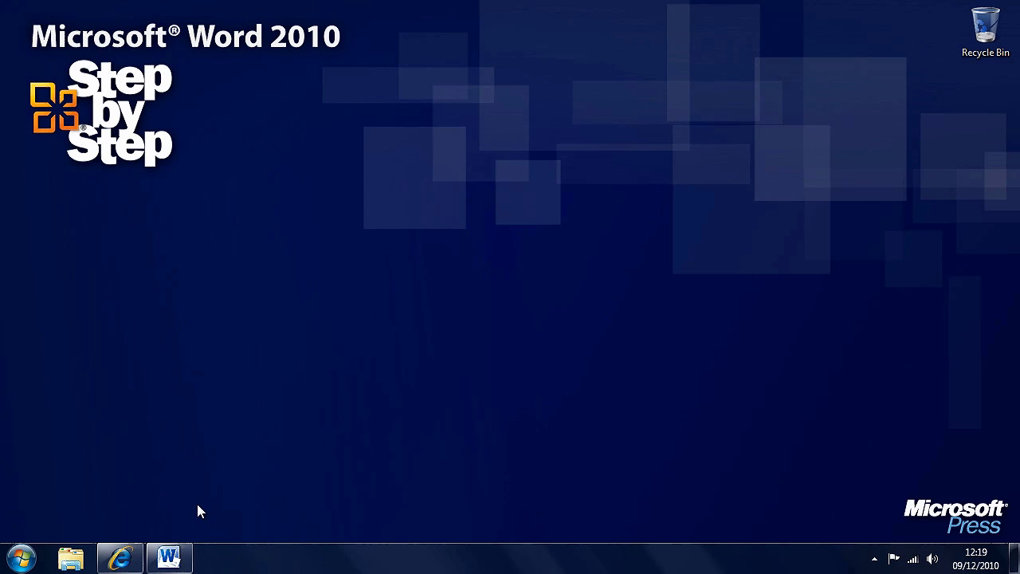
Restore the ParkingRules_start document window from the taskbar
click(168, 558)
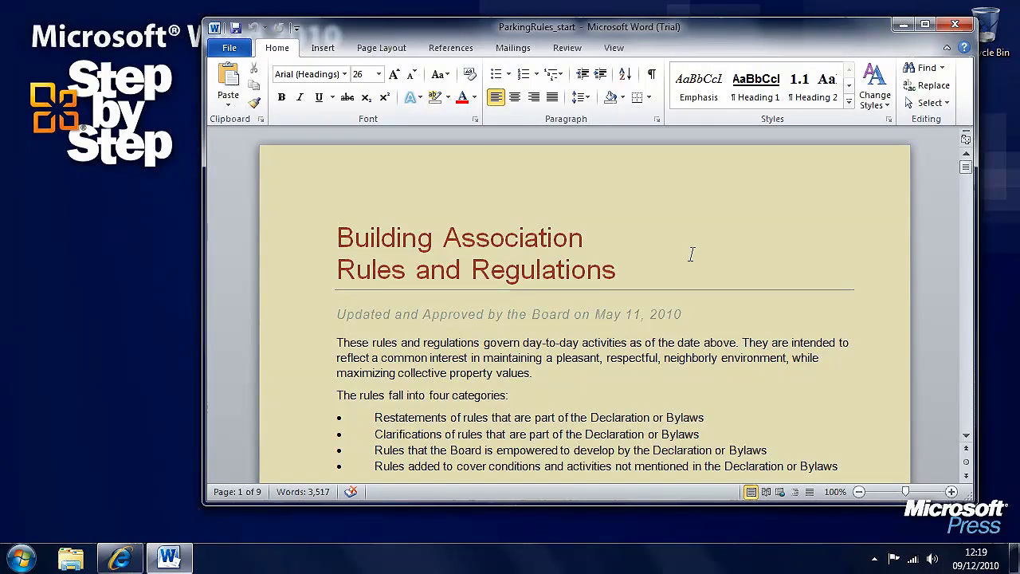
Open Save As for ParkingRules_start, move the dialog aside, then switch to the web browser
click(236, 49)
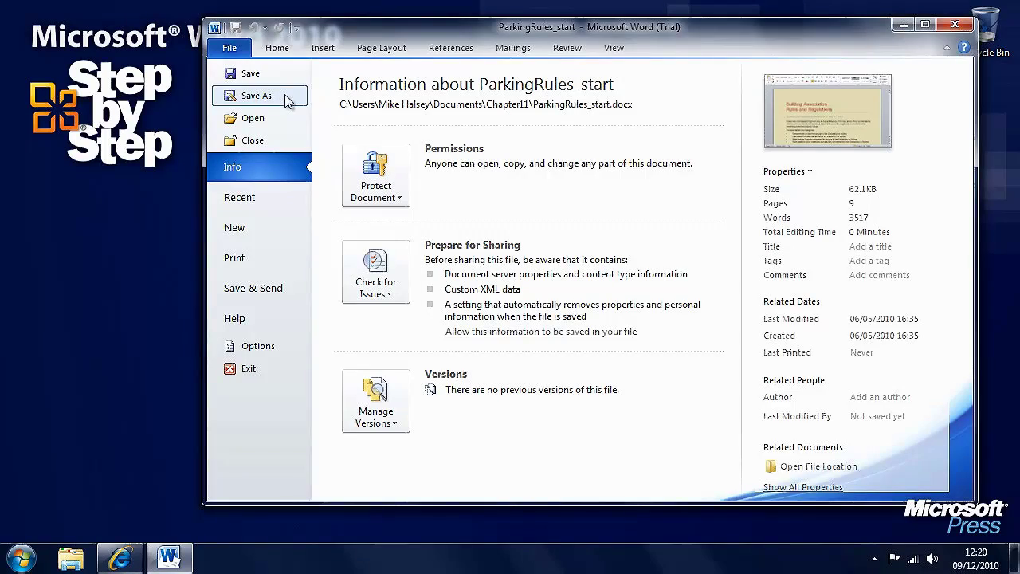
click(256, 96)
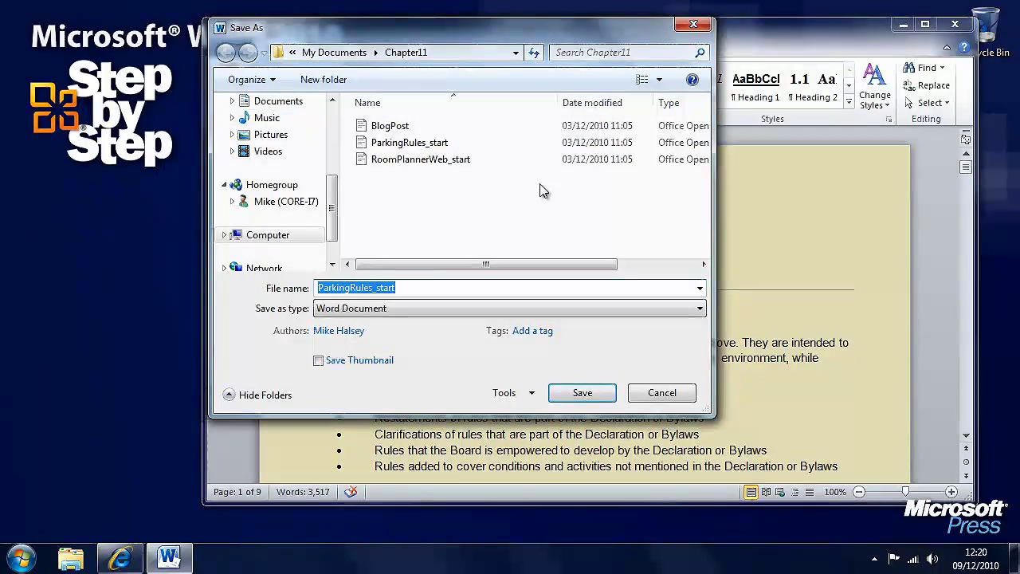
drag(556, 50, 627, 84)
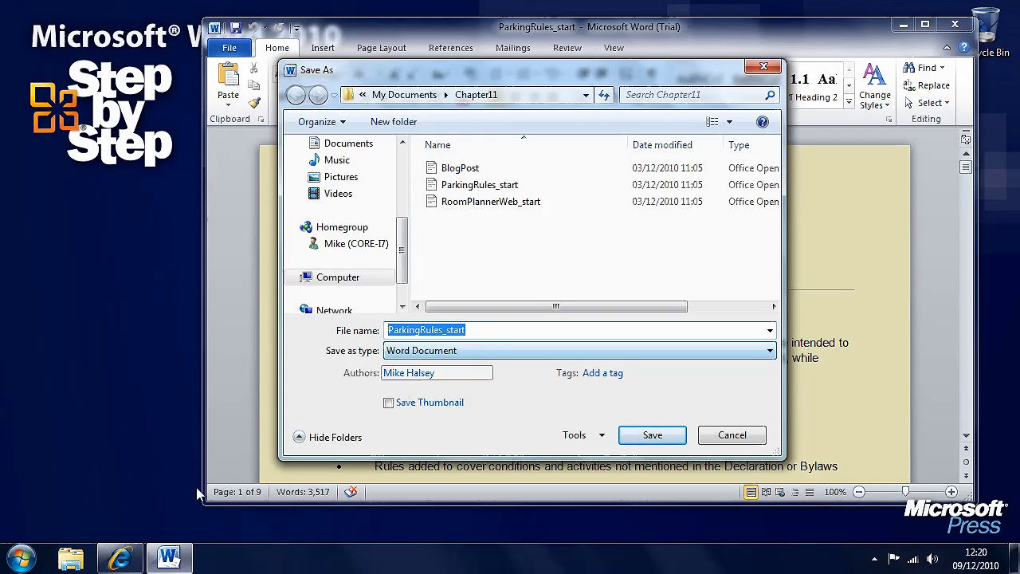
click(120, 560)
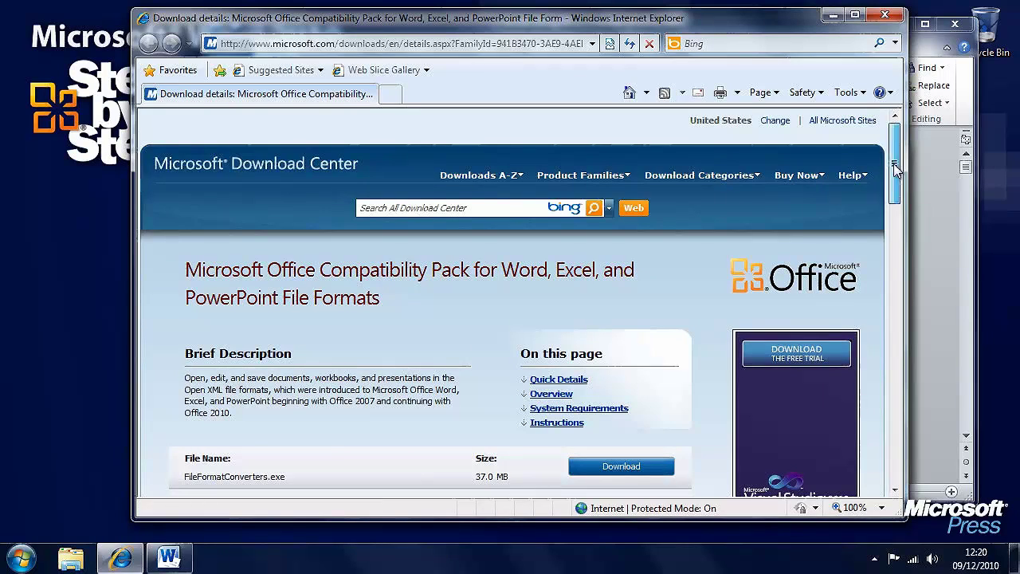
drag(894, 164, 899, 231)
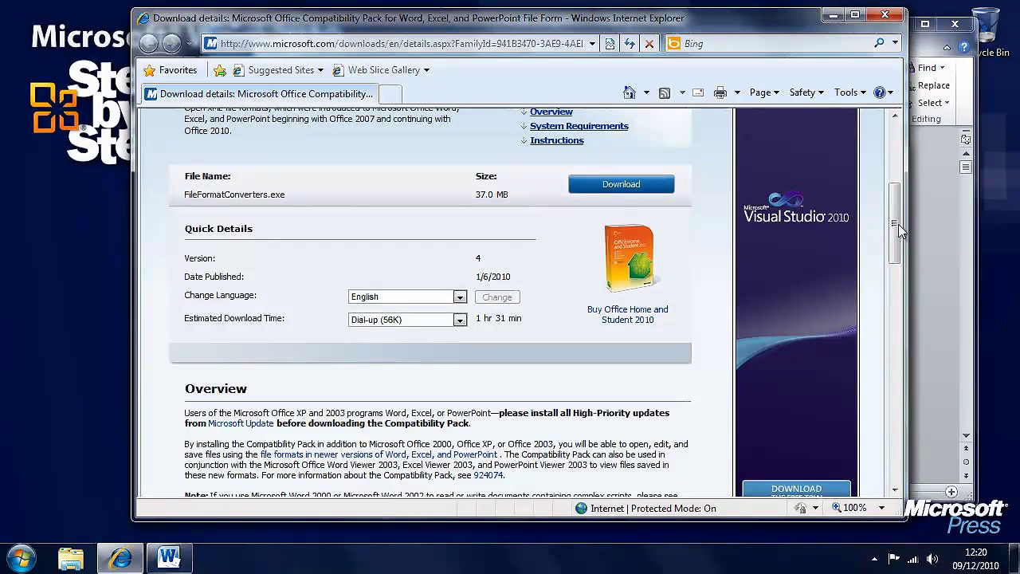
drag(898, 230, 897, 163)
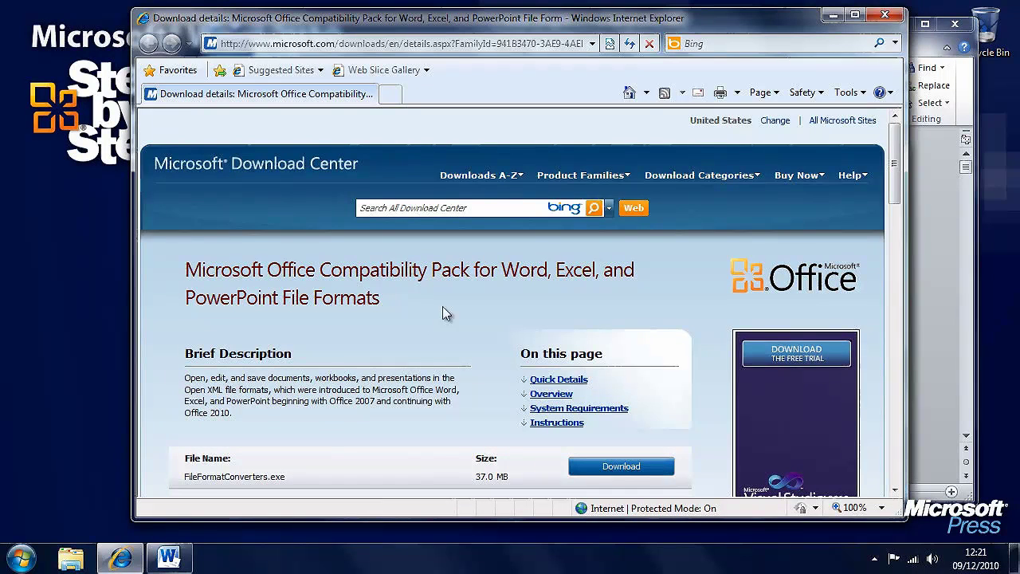
click(885, 14)
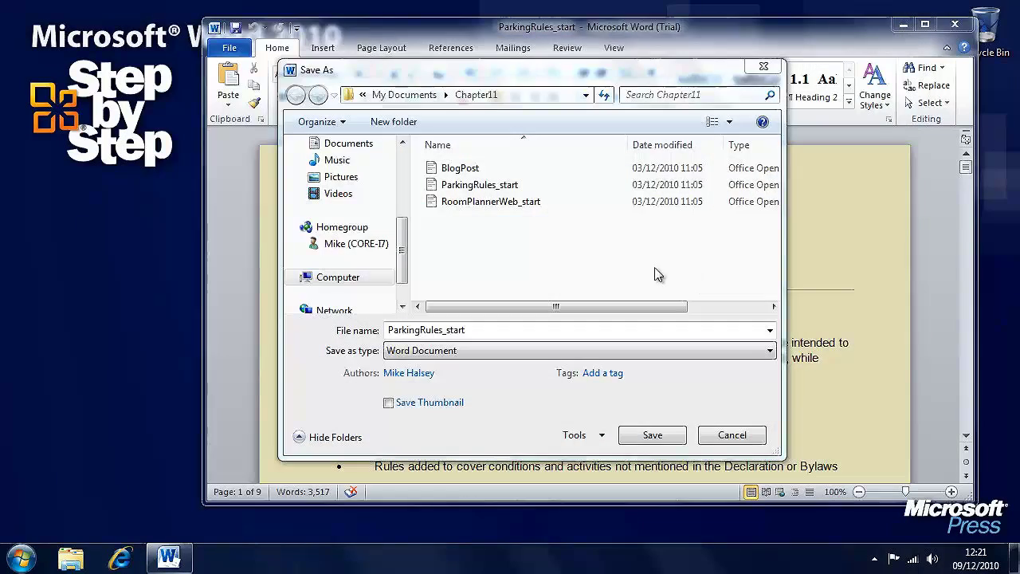
Drop down the Save as type list to view formats from Word Document to Works 6 - 9 Document
click(764, 352)
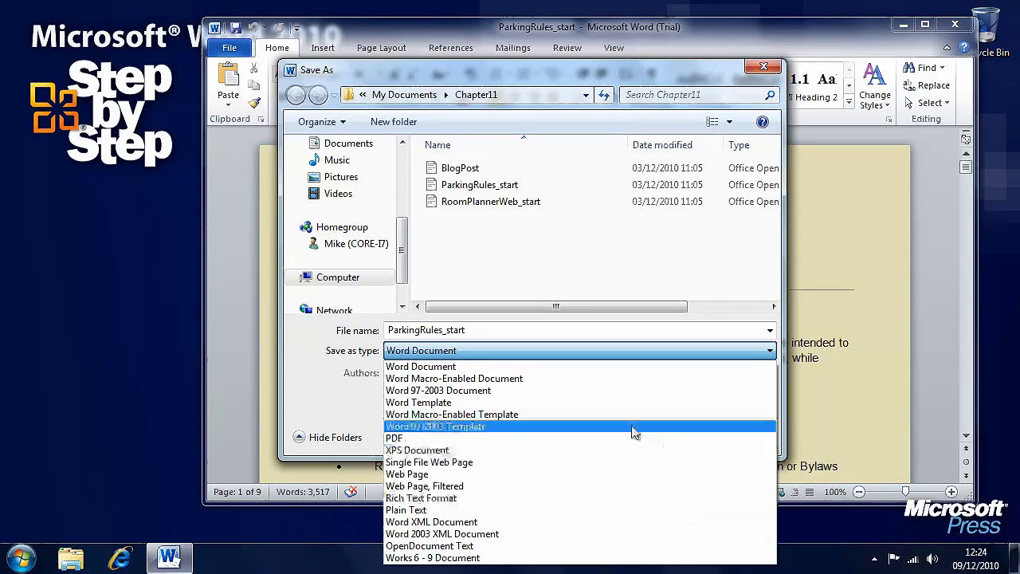
Set the save format to PDF and review its publishing options without changing them
click(629, 437)
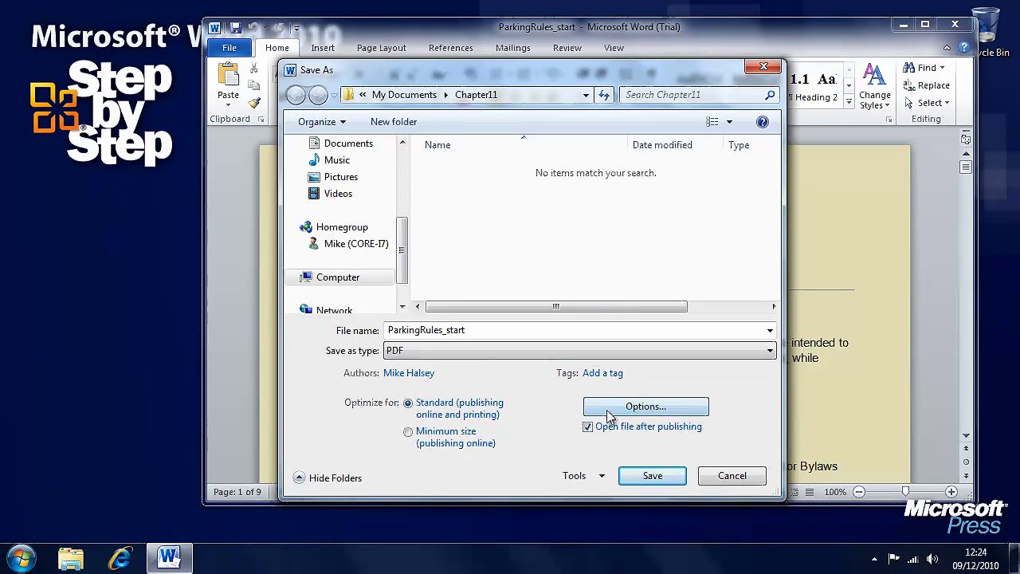
click(637, 408)
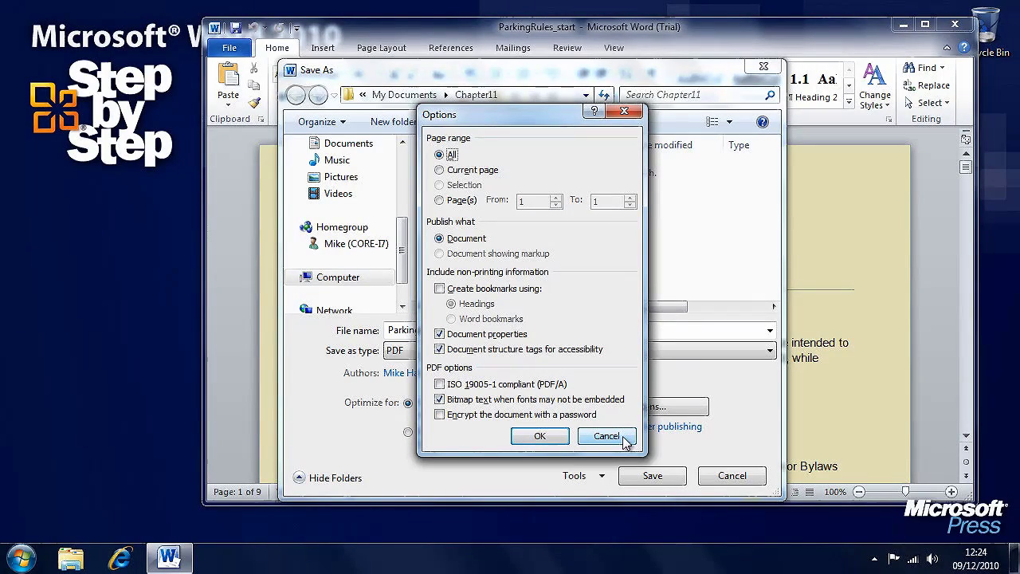
click(607, 438)
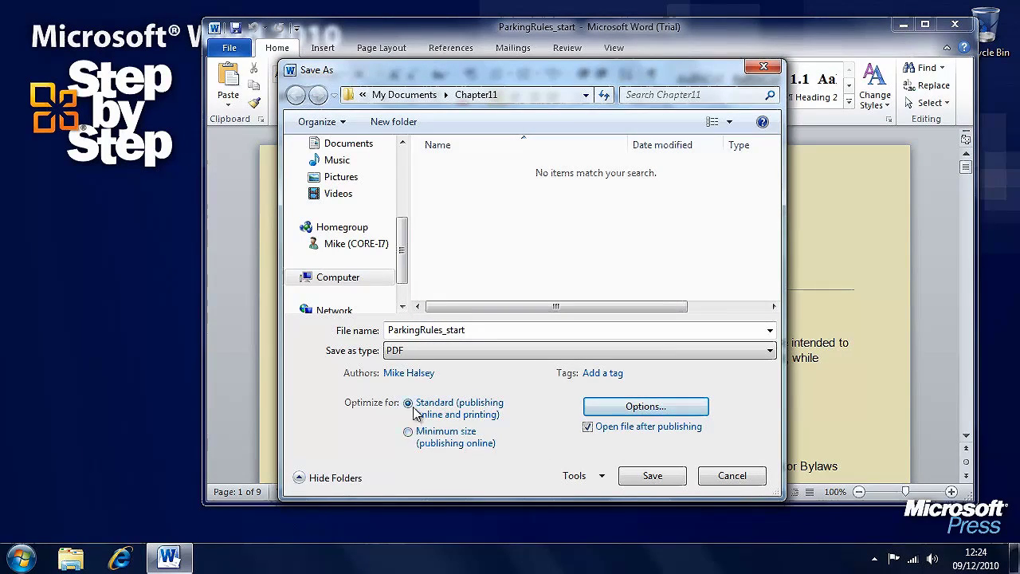
click(461, 350)
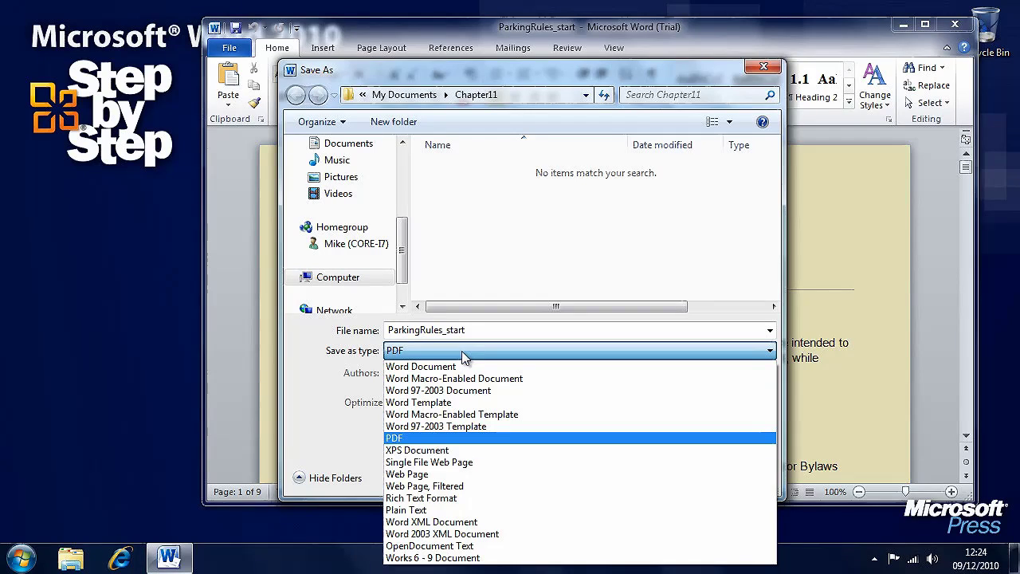
Try Word 97-2003 Template, then XPS Document as the format, and cancel the save
click(459, 427)
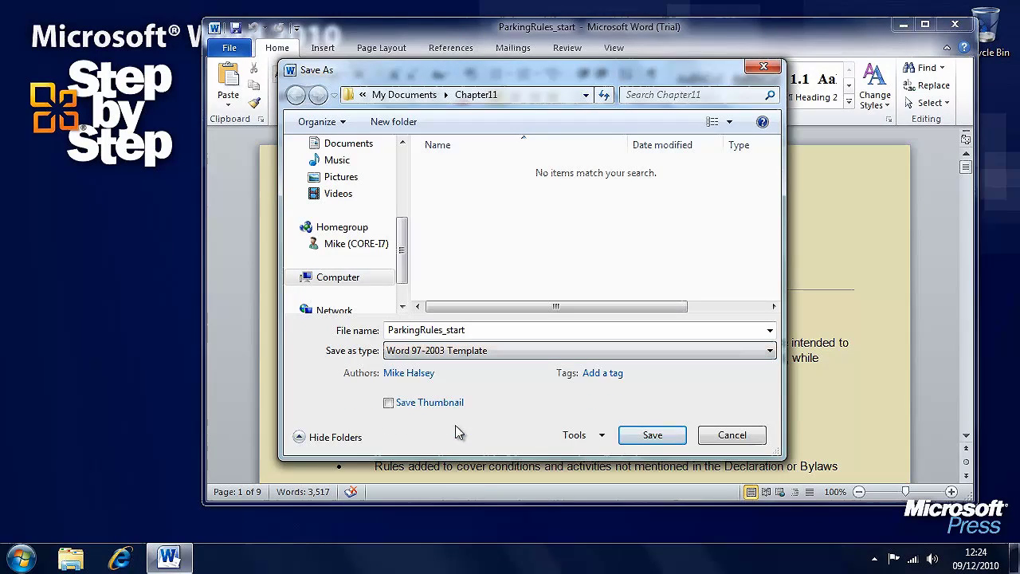
click(487, 351)
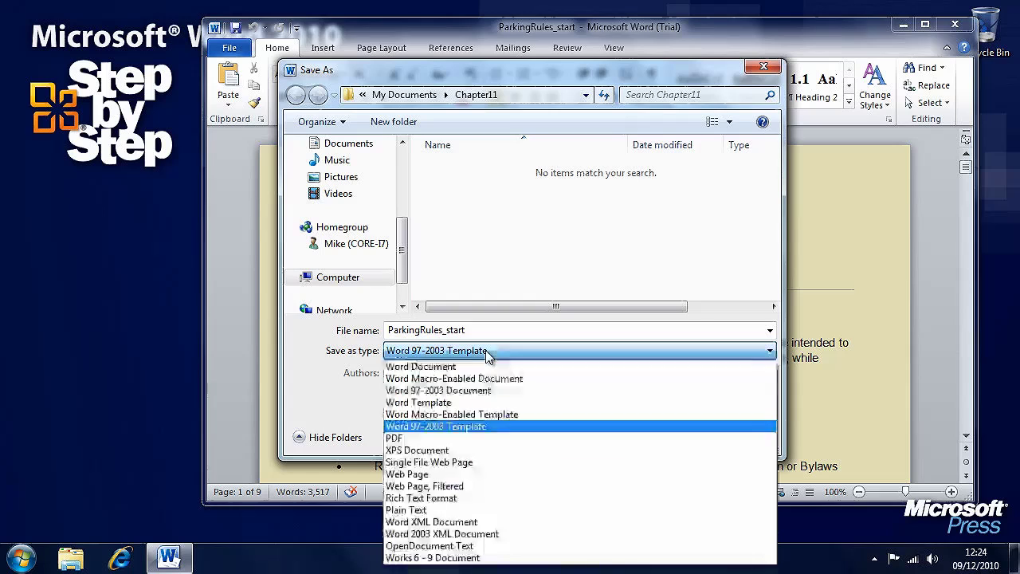
click(474, 454)
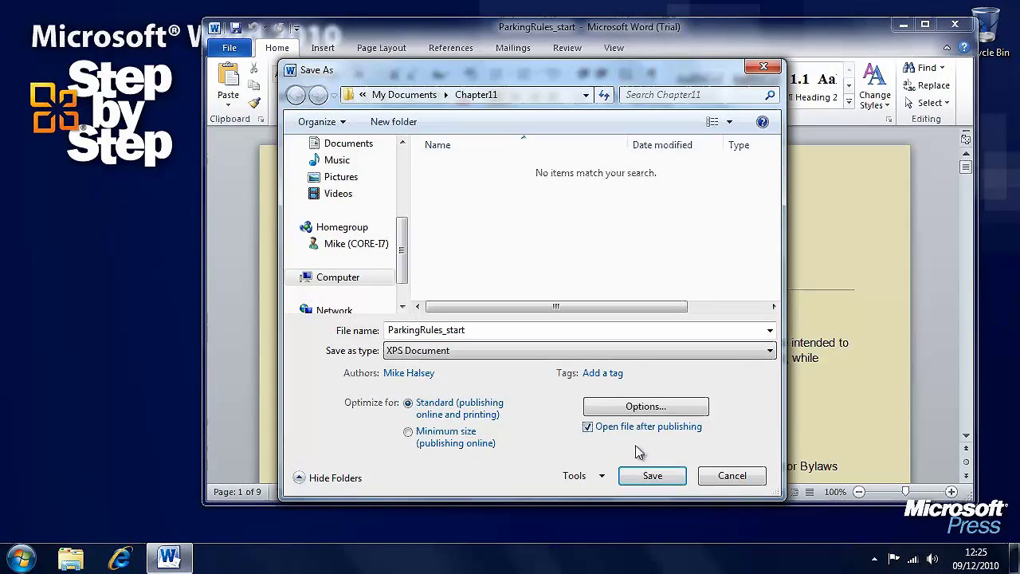
click(593, 356)
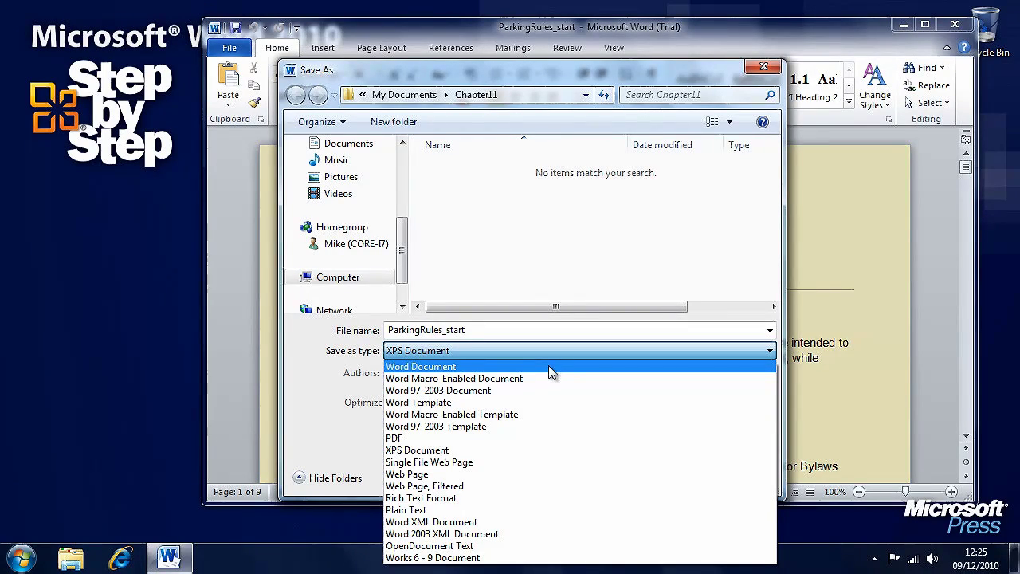
click(324, 376)
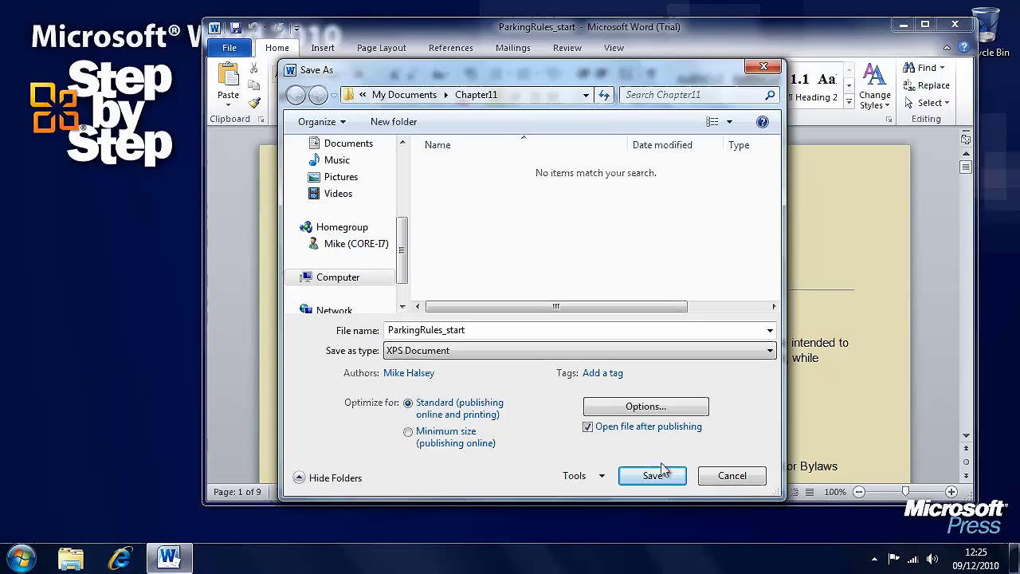
click(732, 475)
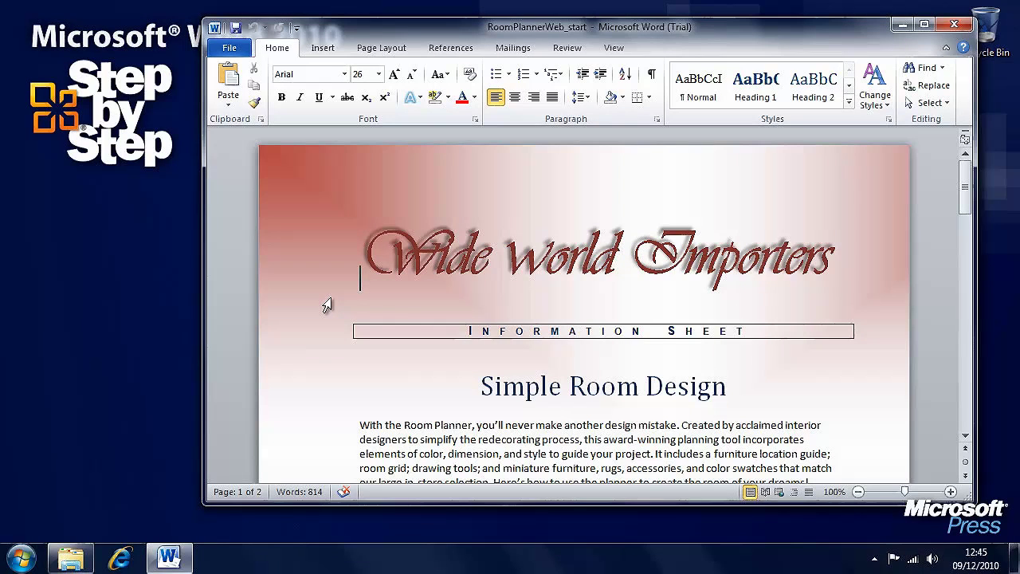
Show the Info page for RoomPlannerWeb_start, listing 465KB, 2 pages and 814 words
click(228, 50)
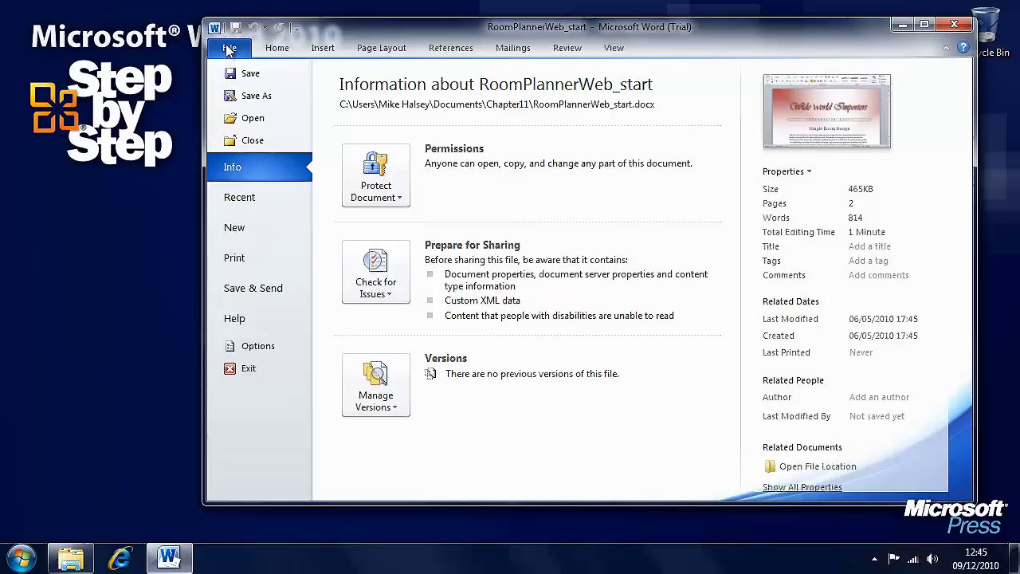
Start saving RoomPlannerWeb_start with Single File Web Page as the format
click(289, 97)
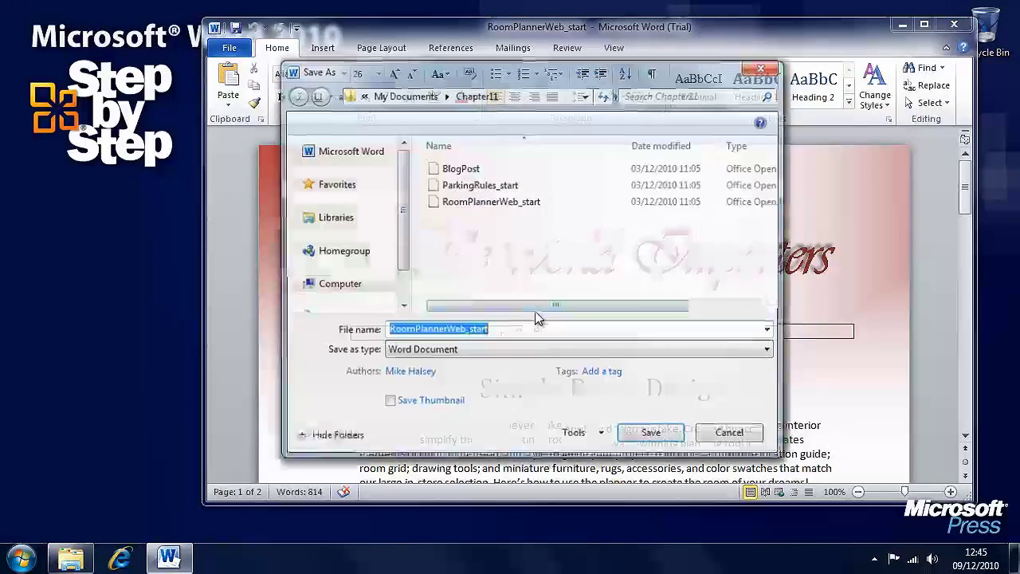
click(568, 352)
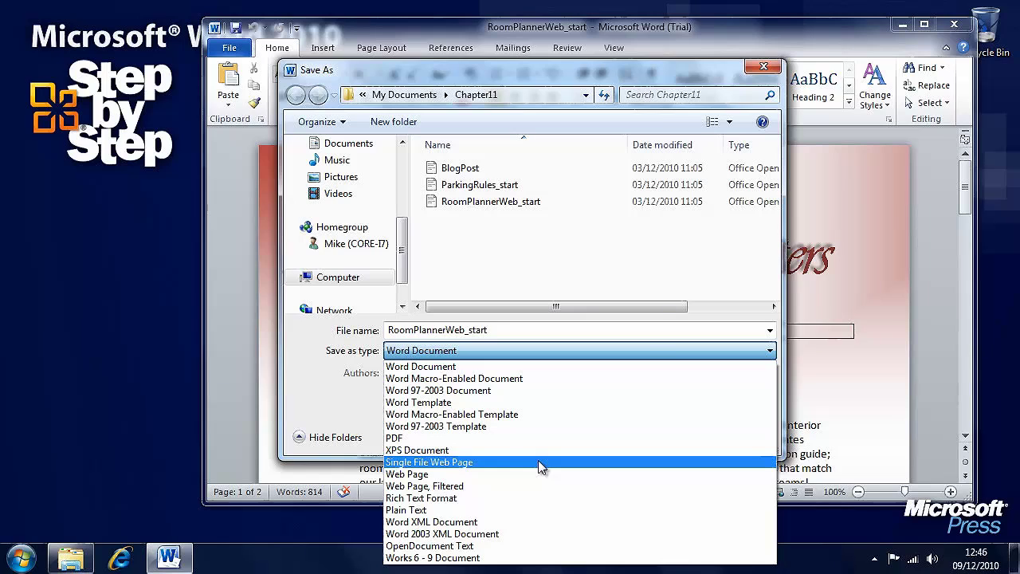
click(539, 467)
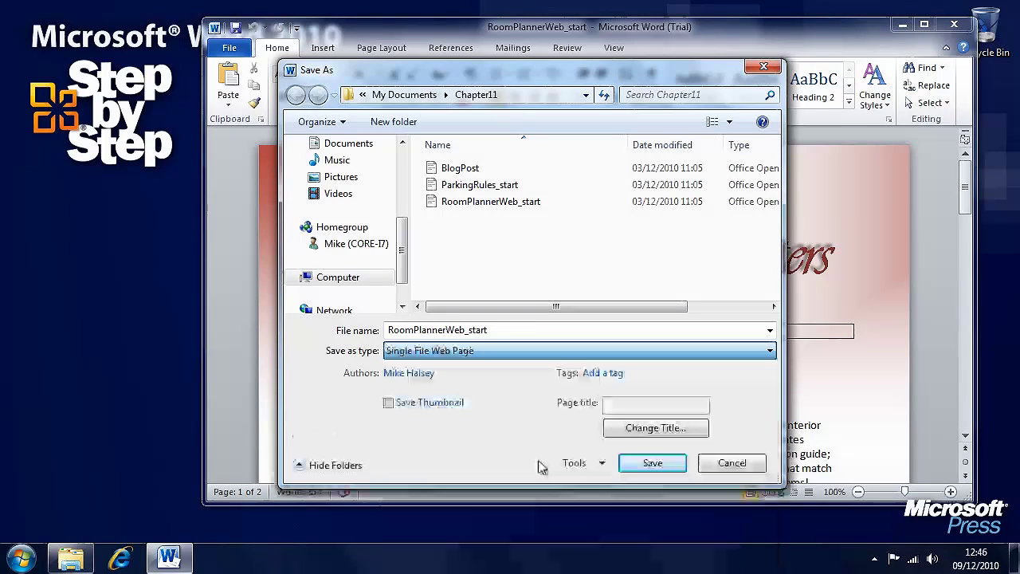
Save it as a single-file web page titled 'Room Planner', accepting the compatibility warning
click(635, 431)
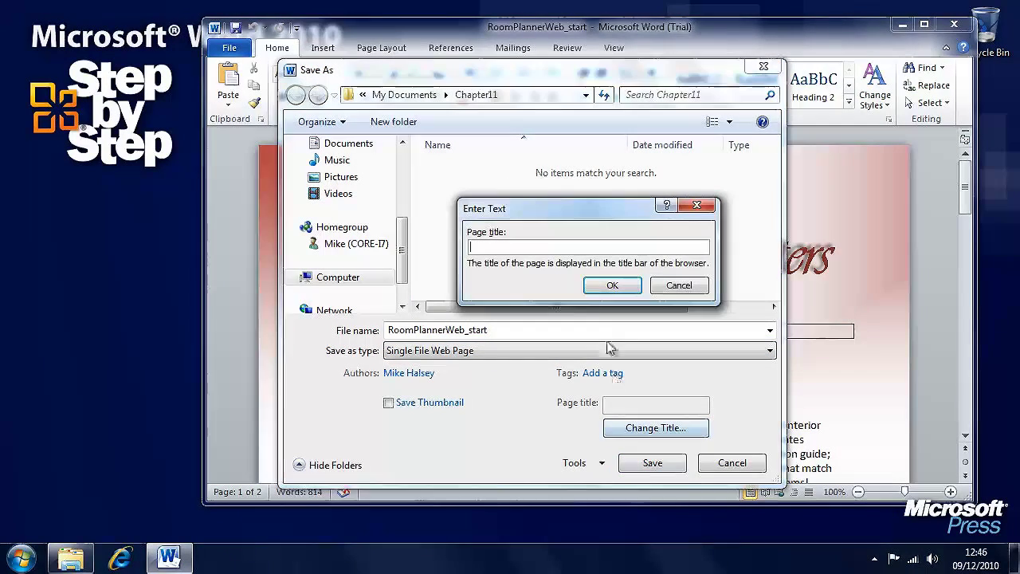
text(Room Planner)
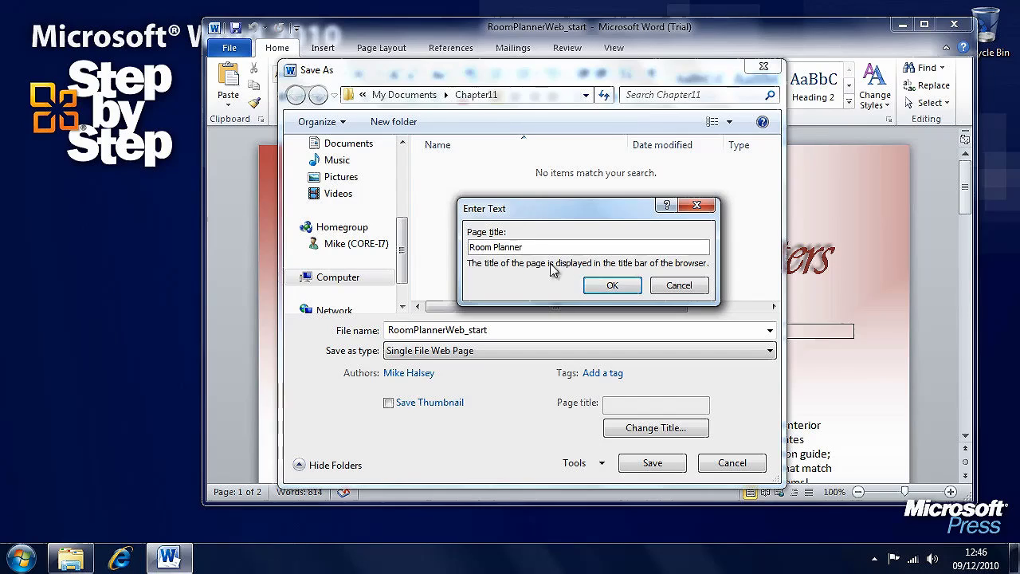
click(599, 285)
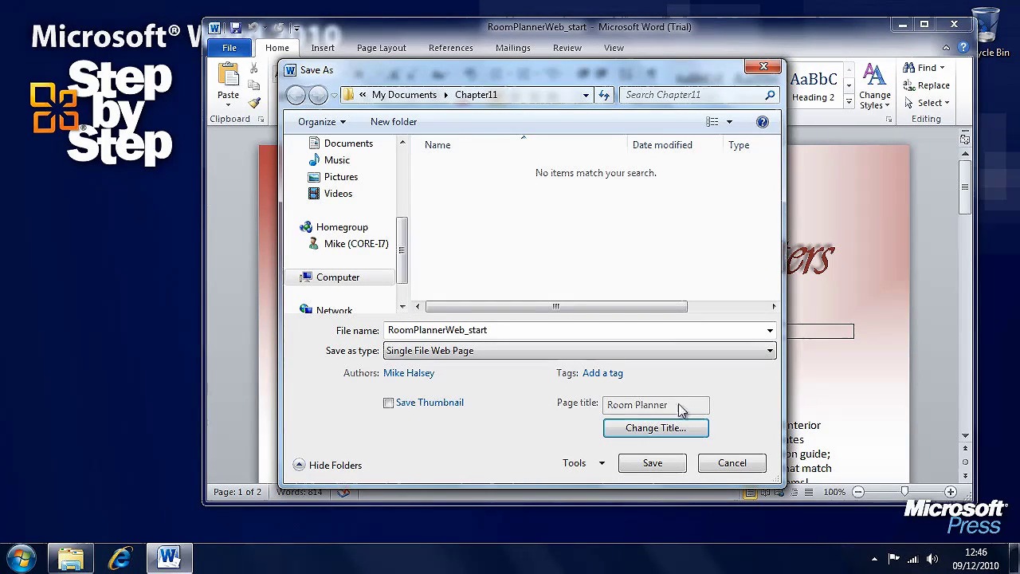
click(658, 462)
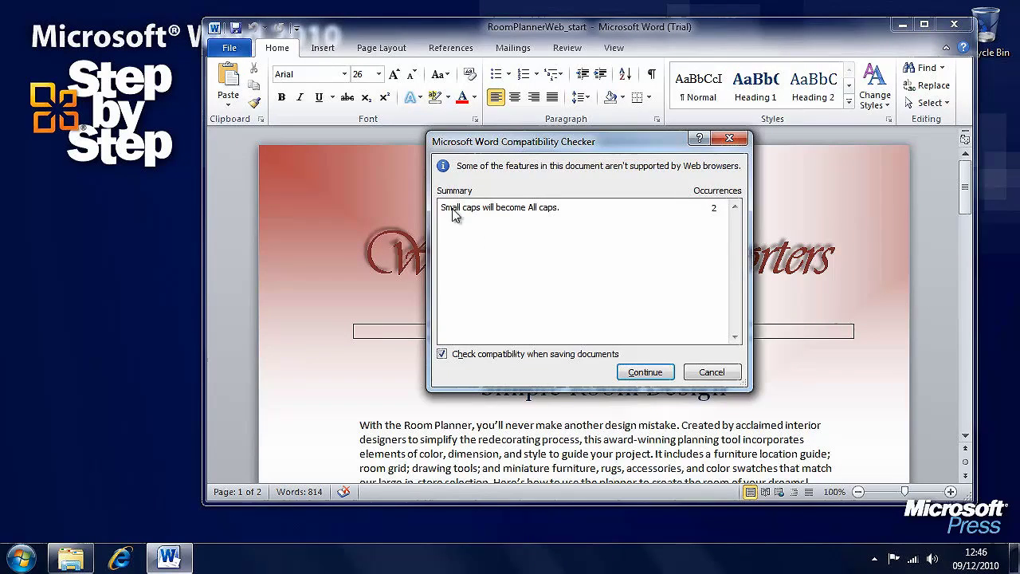
click(645, 372)
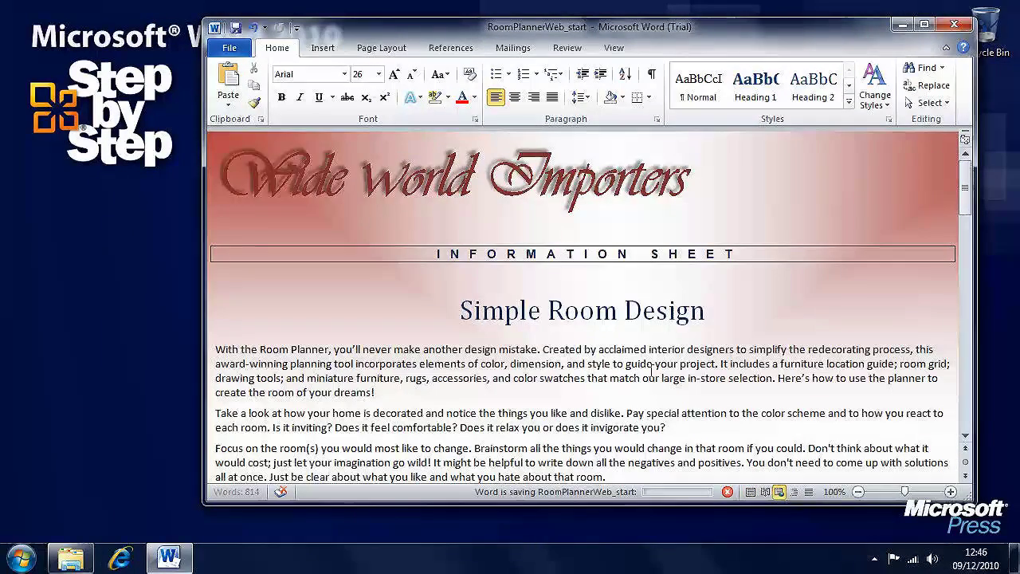
click(83, 556)
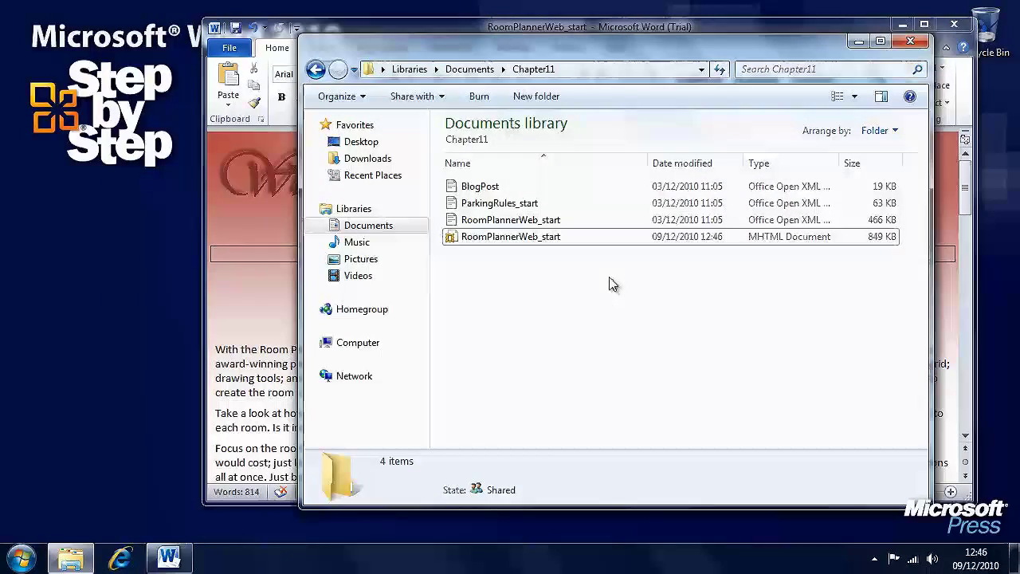
Preview the Room Planner MHTML page in Internet Explorer, then close it and the folder window
click(516, 239)
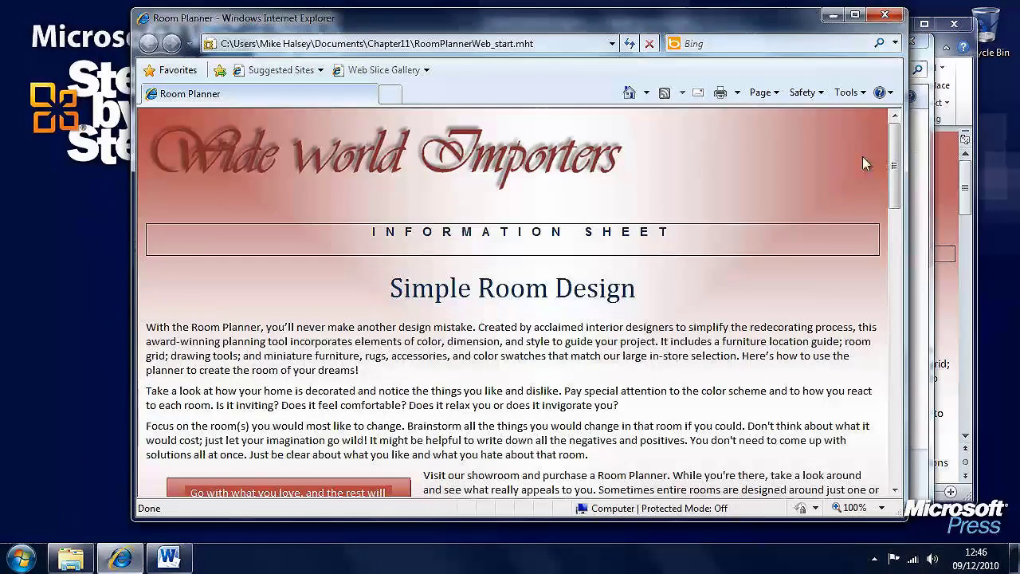
mouse_move(896, 153)
mouse_down()
mouse_move(894, 249)
mouse_move(896, 154)
mouse_up()
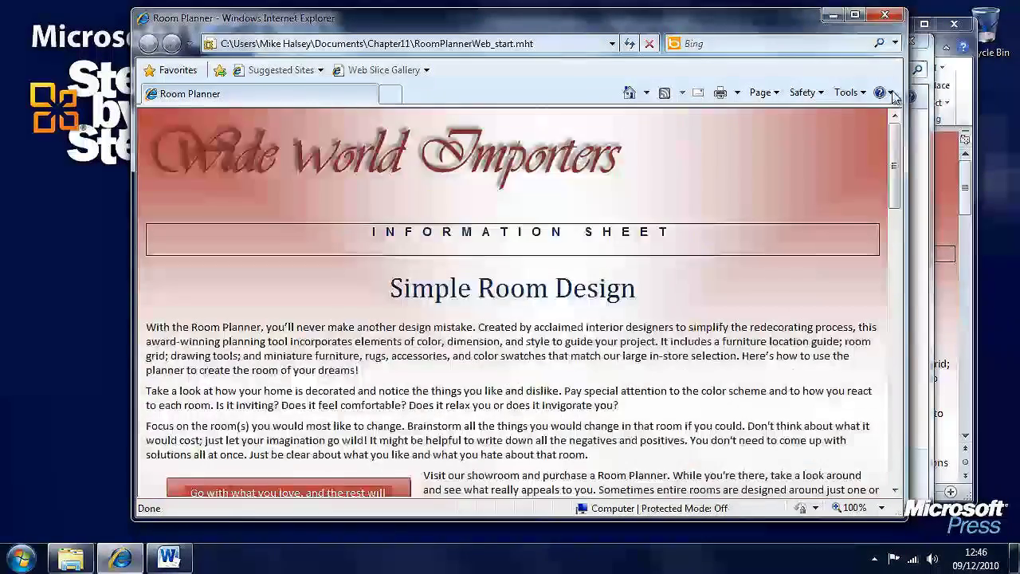
click(884, 14)
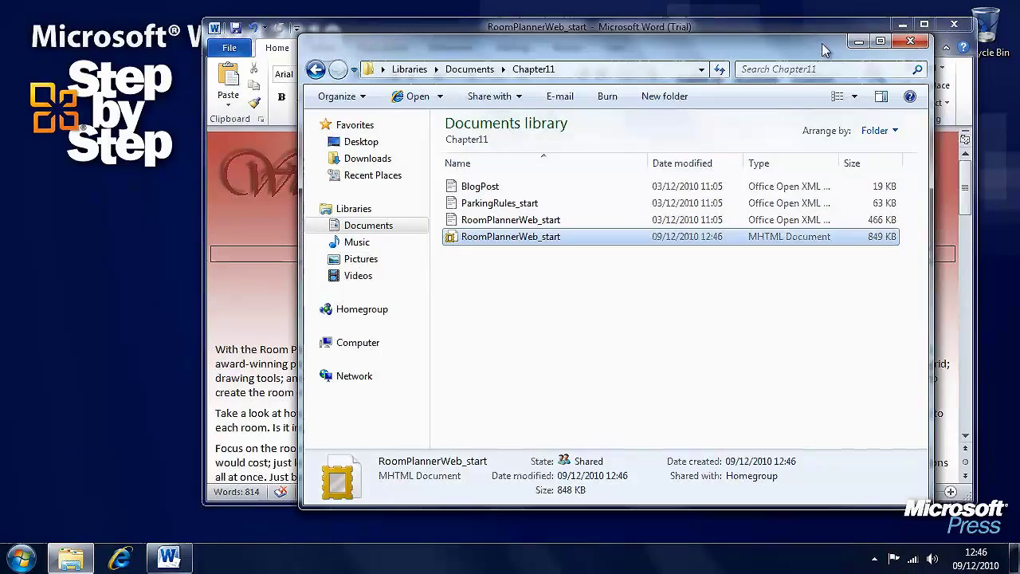
click(858, 38)
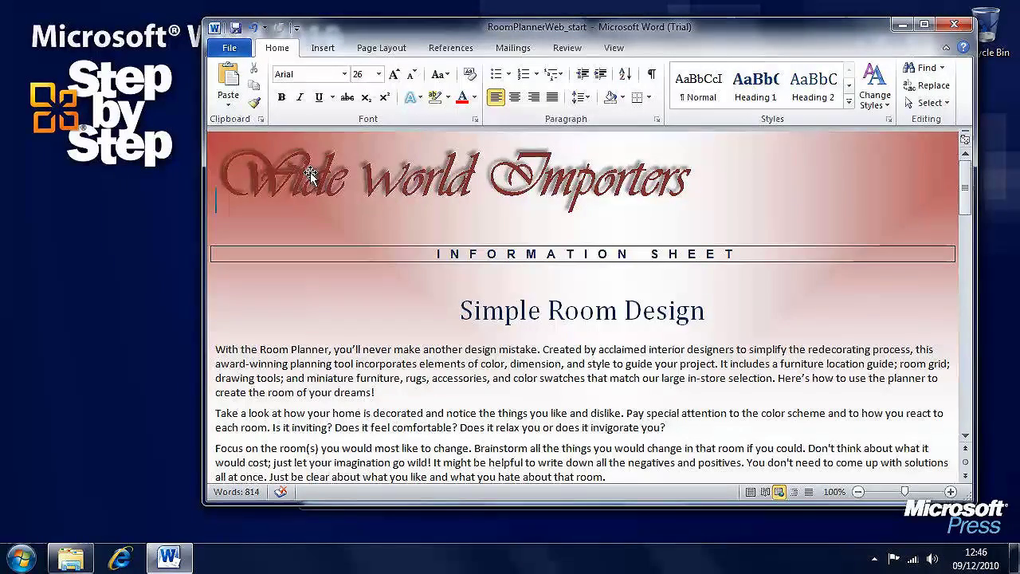
Save another copy of RoomPlannerWeb_start in the Web Page (HTML) format
click(230, 49)
click(239, 95)
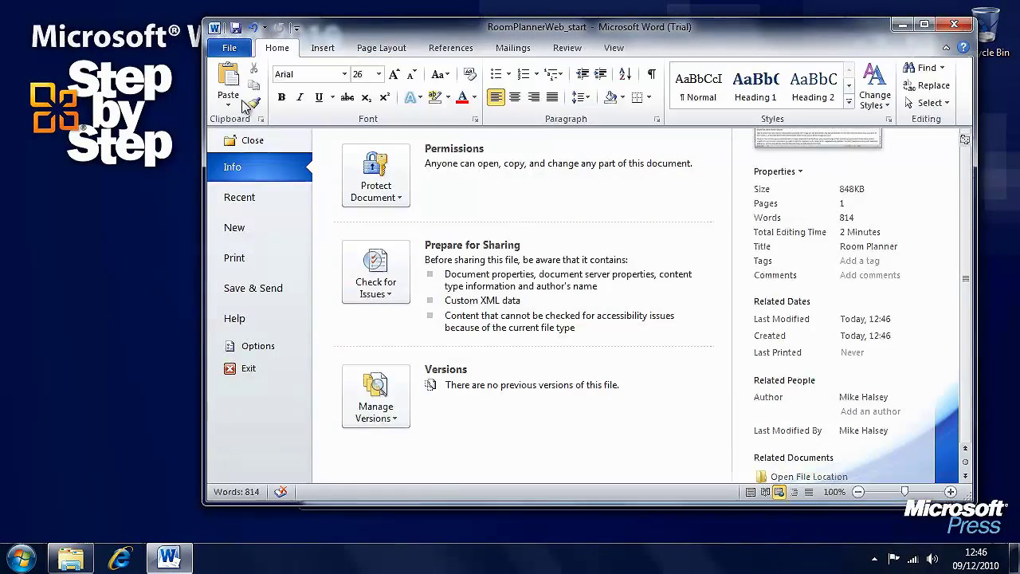
click(581, 349)
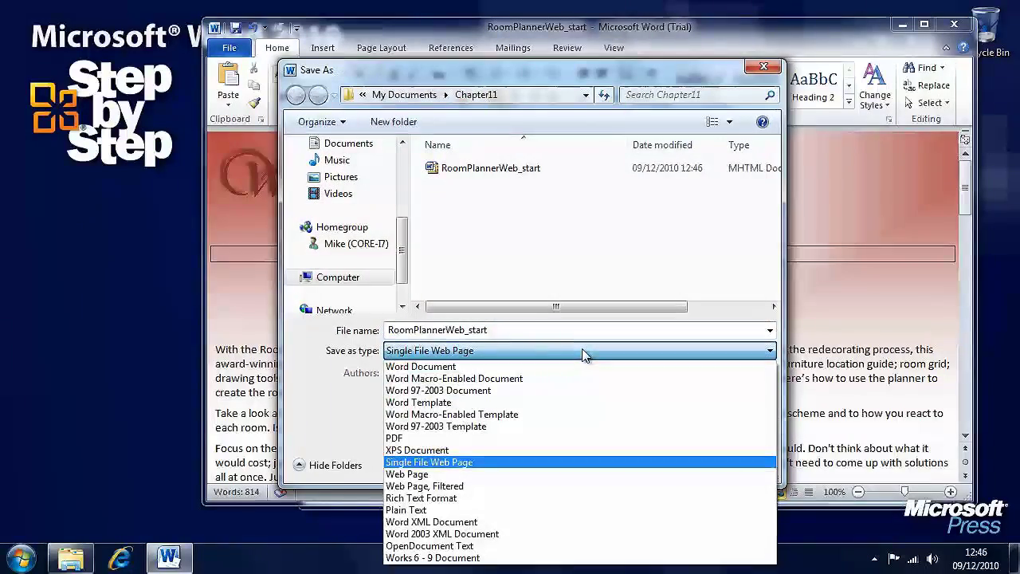
click(510, 474)
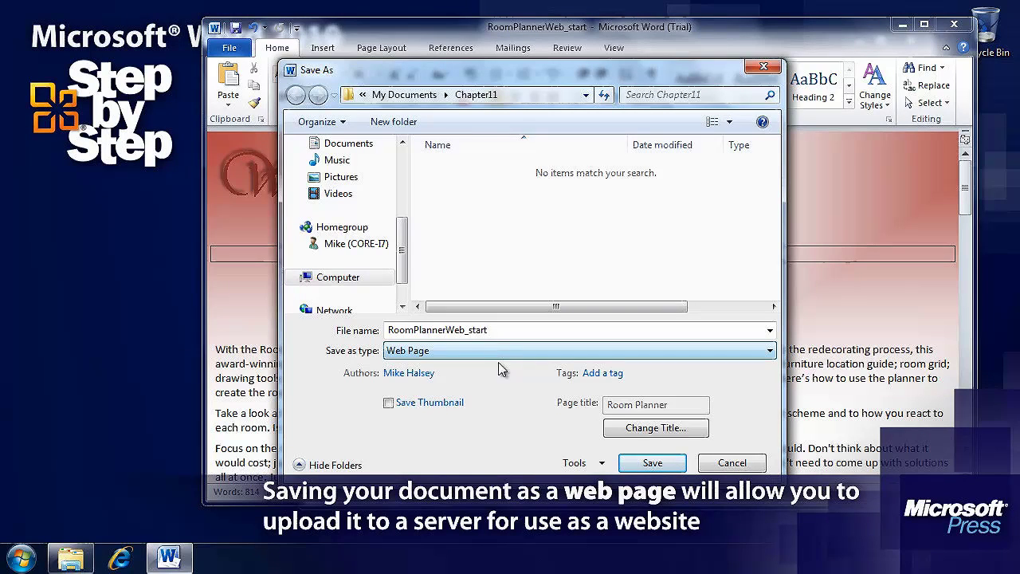
click(657, 467)
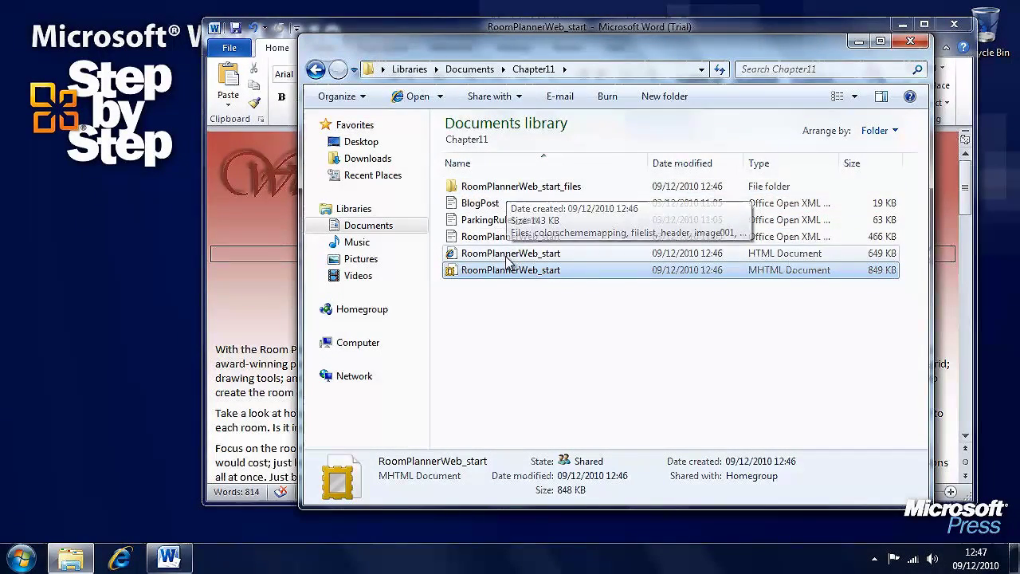
Inspect the RoomPlannerWeb_start_files folder, then preview the HTML page in the browser
double_click(492, 188)
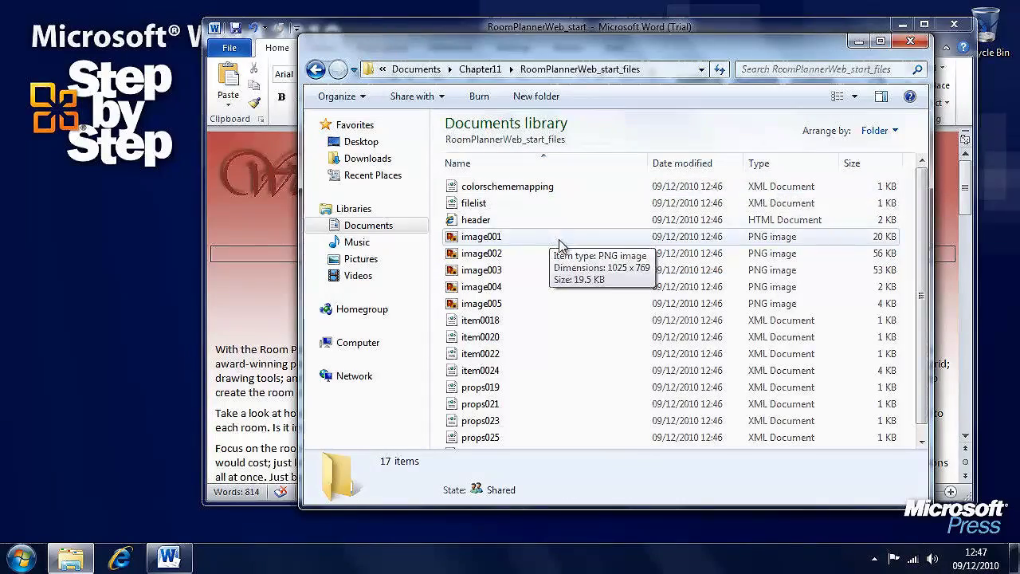
scroll(920, 217, down, 1)
scroll(917, 208, up, 1)
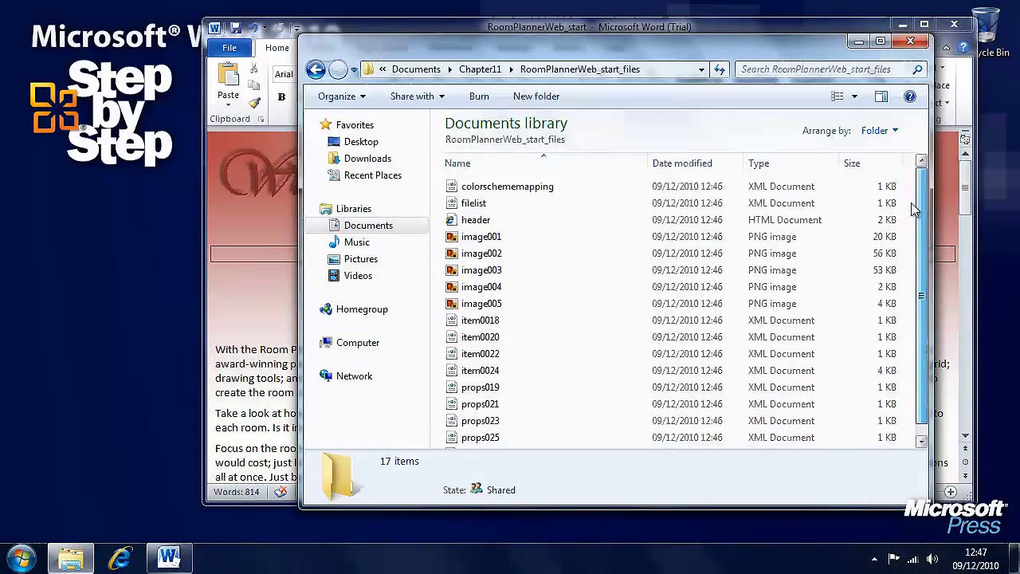
key(BackSpace)
click(538, 254)
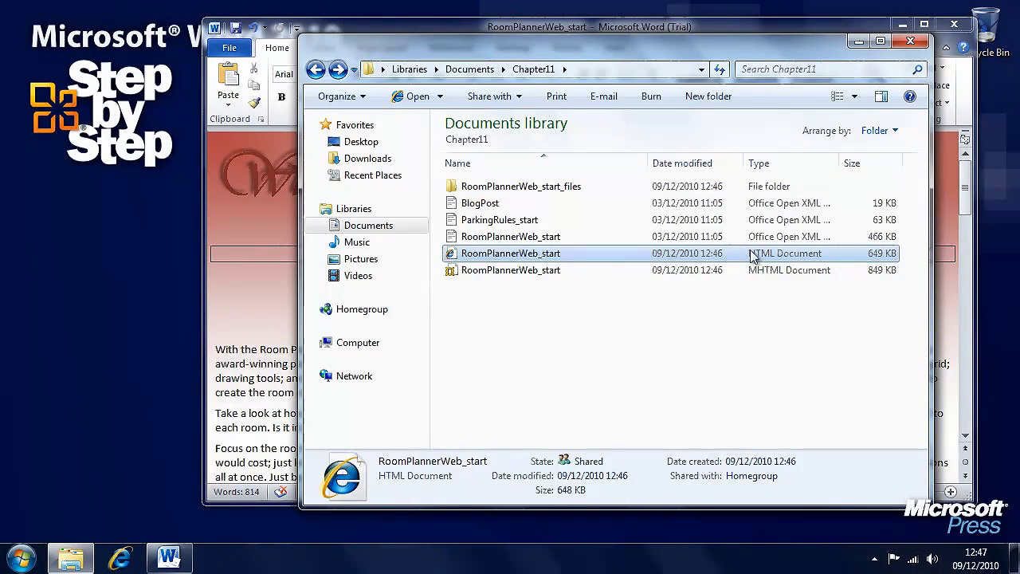
double_click(538, 255)
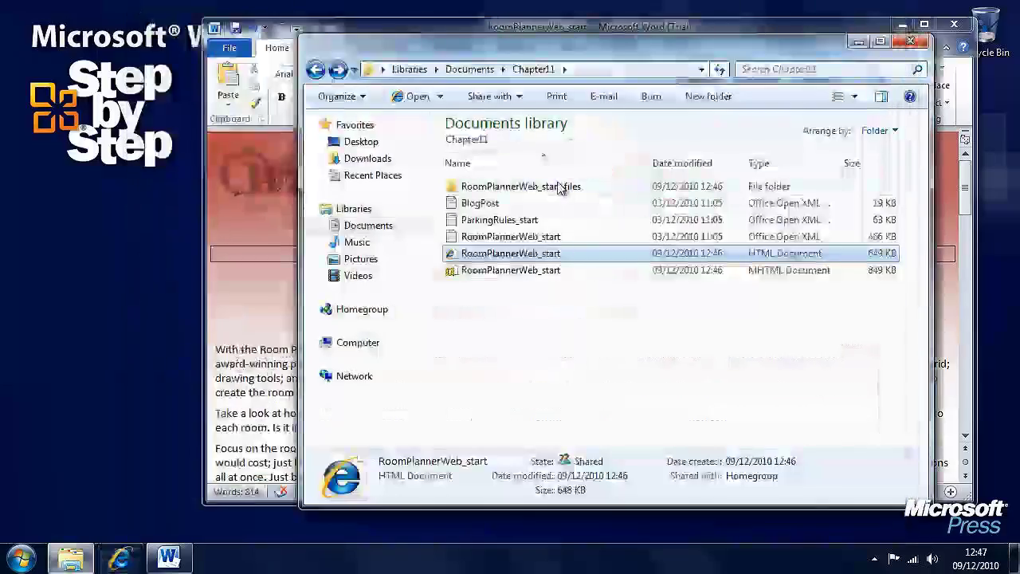
Permanently delete the RoomPlannerWeb_start_files folder and reopen the HTML page without its header graphic
click(518, 186)
key(Delete)
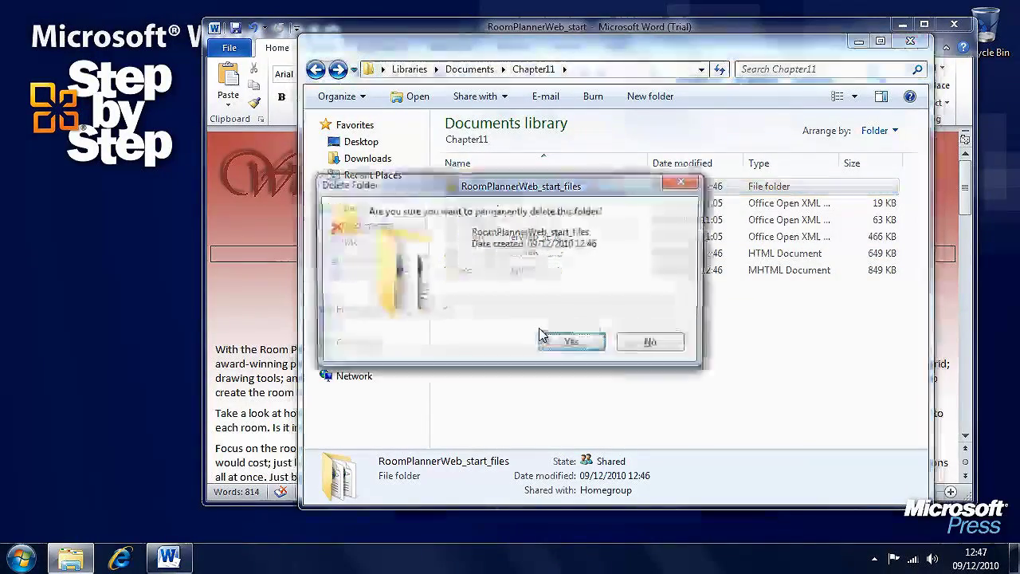
click(546, 341)
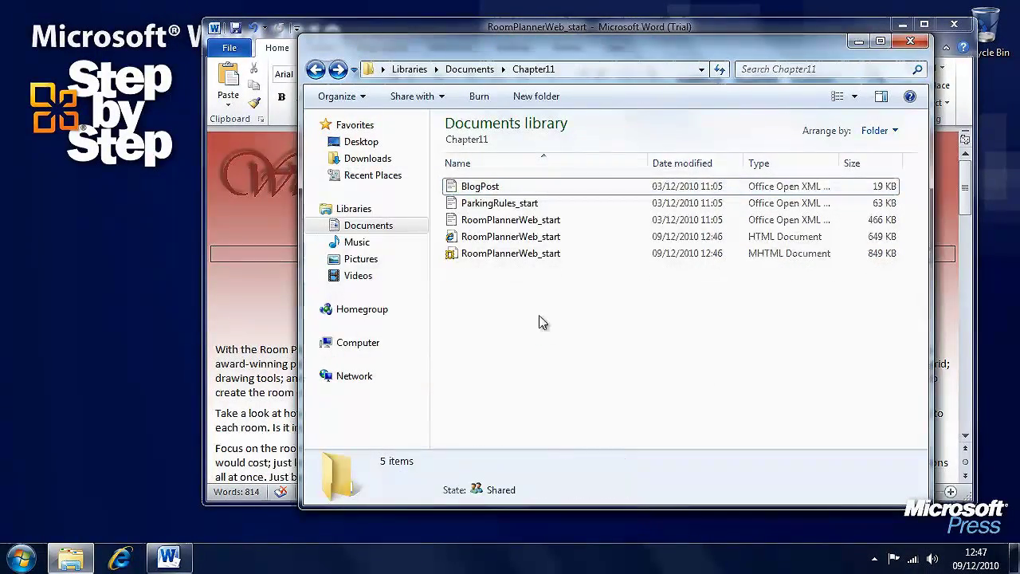
click(541, 239)
double_click(542, 237)
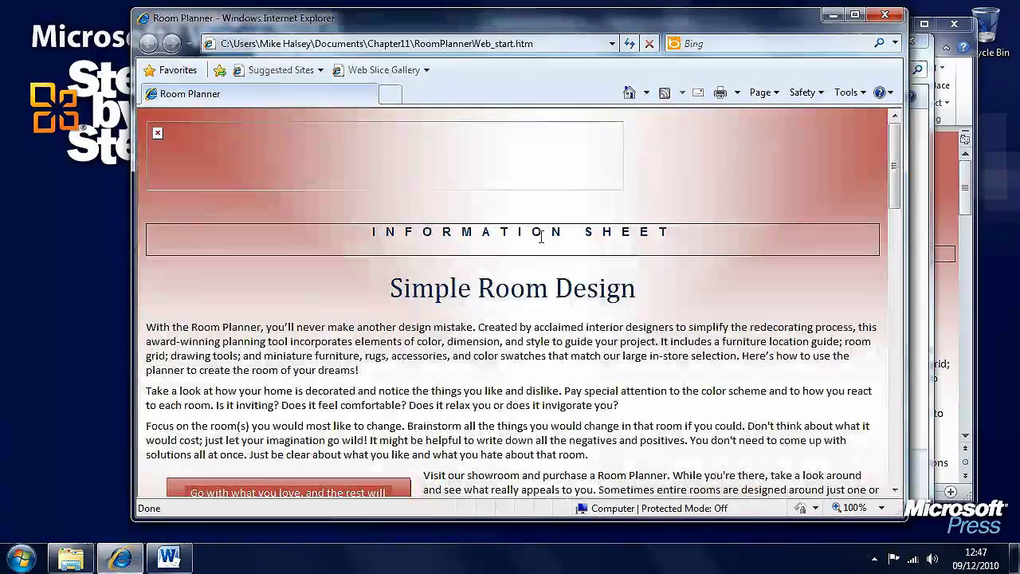
drag(895, 175, 895, 144)
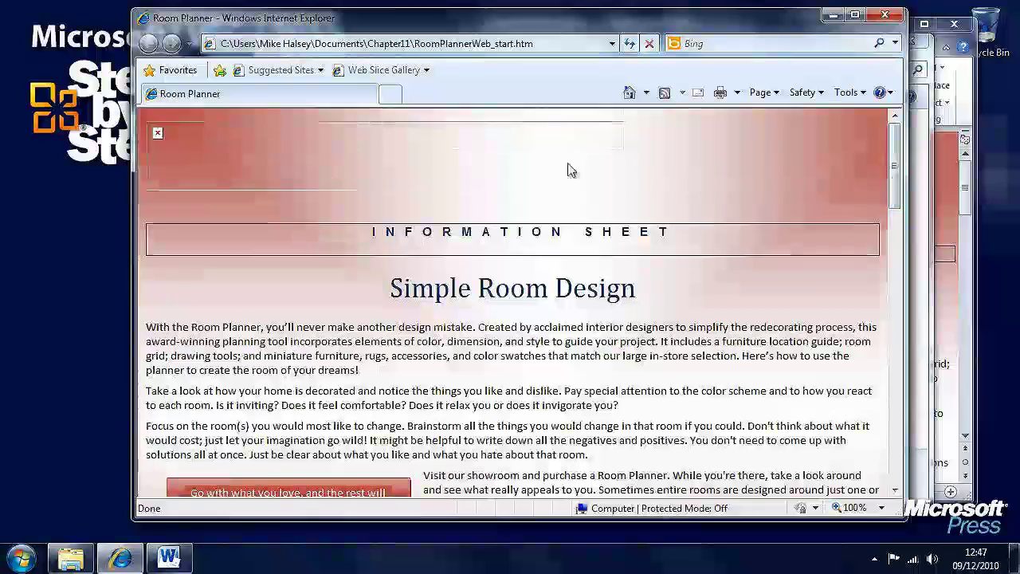
Delete the MHTML copy of RoomPlannerWeb_start, leaving the in-use HTML copy, and return to Word
click(884, 14)
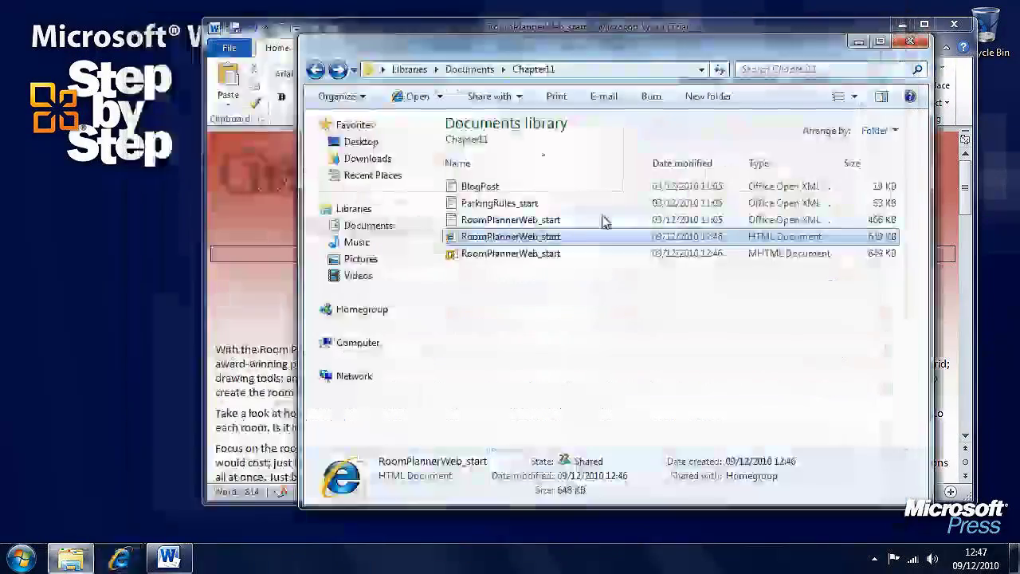
drag(562, 271, 470, 239)
key(shift+Delete)
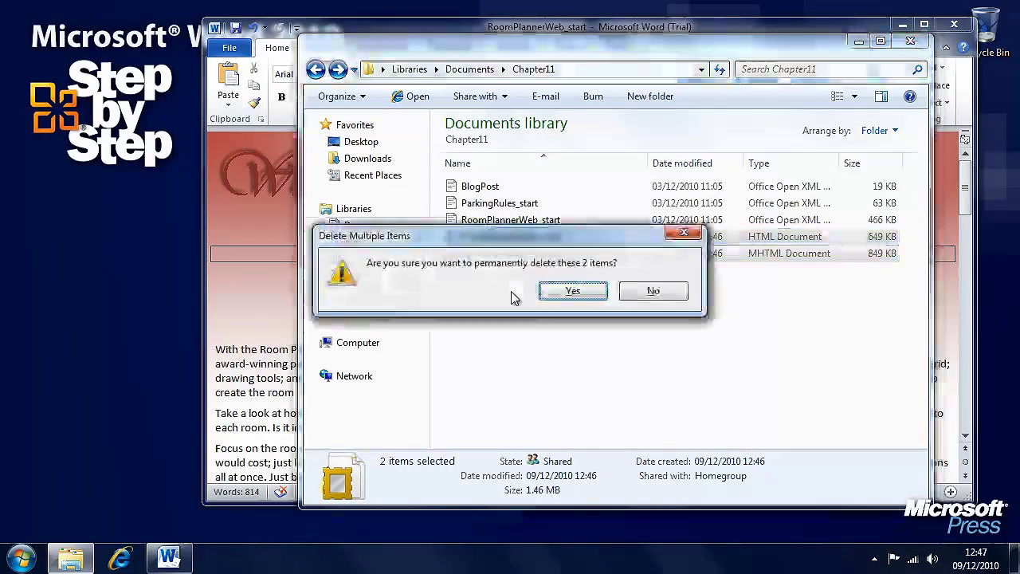
key(Return)
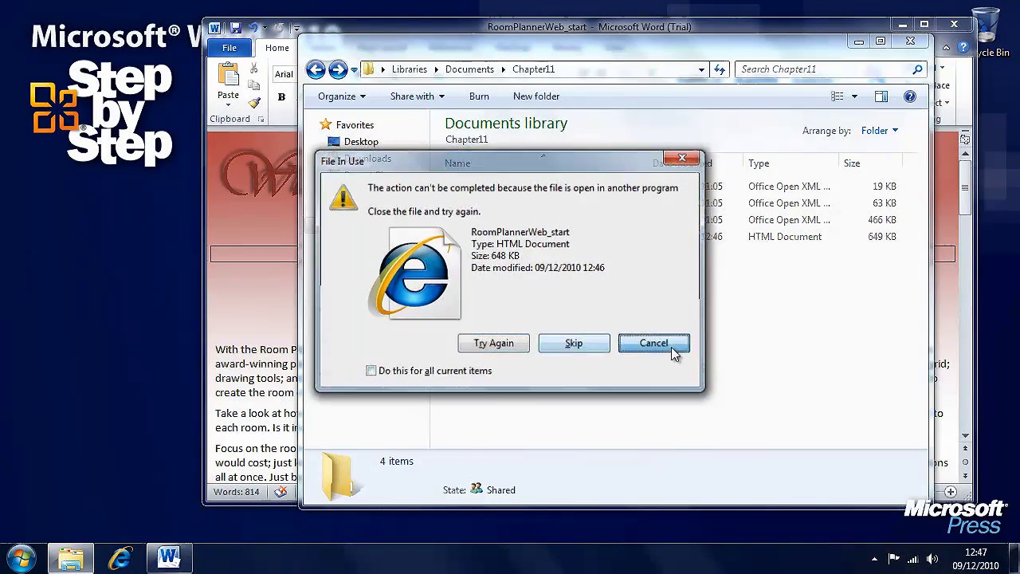
click(673, 350)
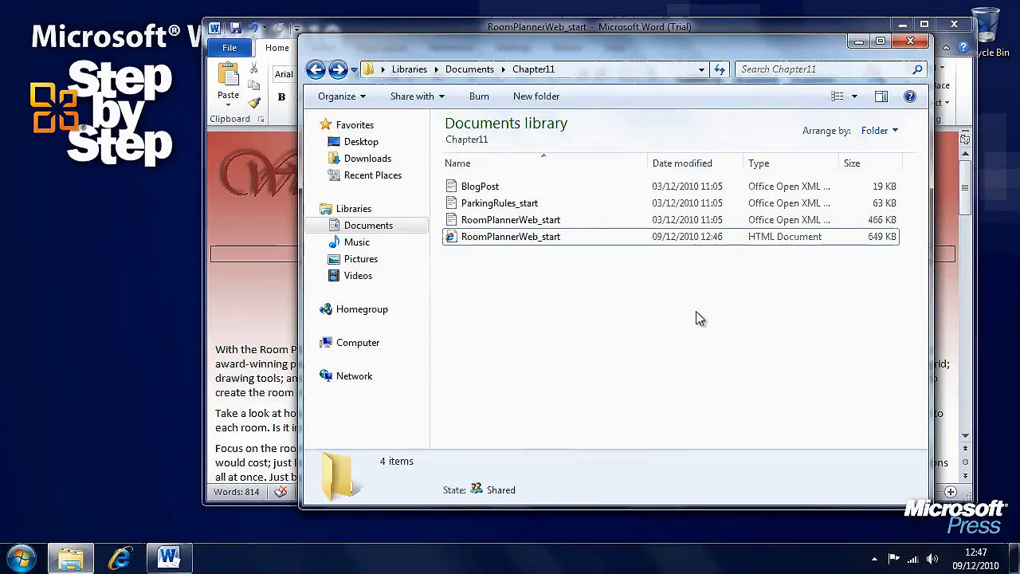
click(731, 31)
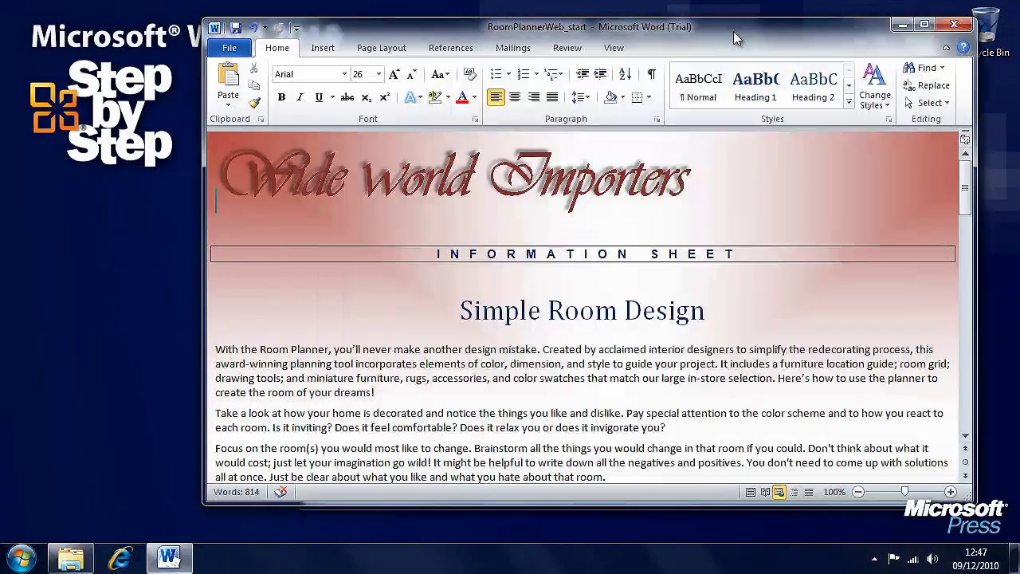
Open Save As for RoomPlannerWeb_start and reach Web Options from its Tools list
click(239, 52)
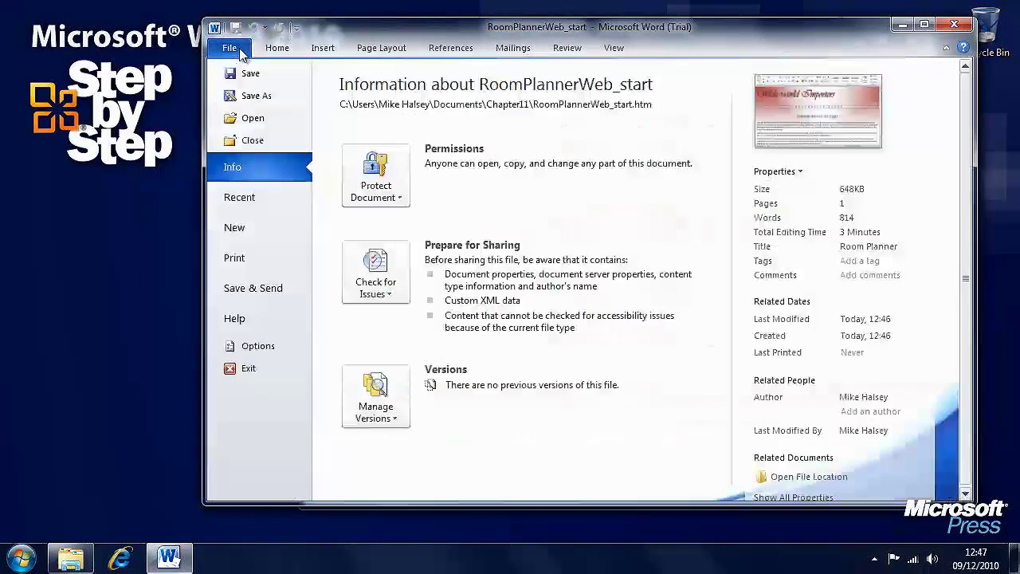
click(246, 95)
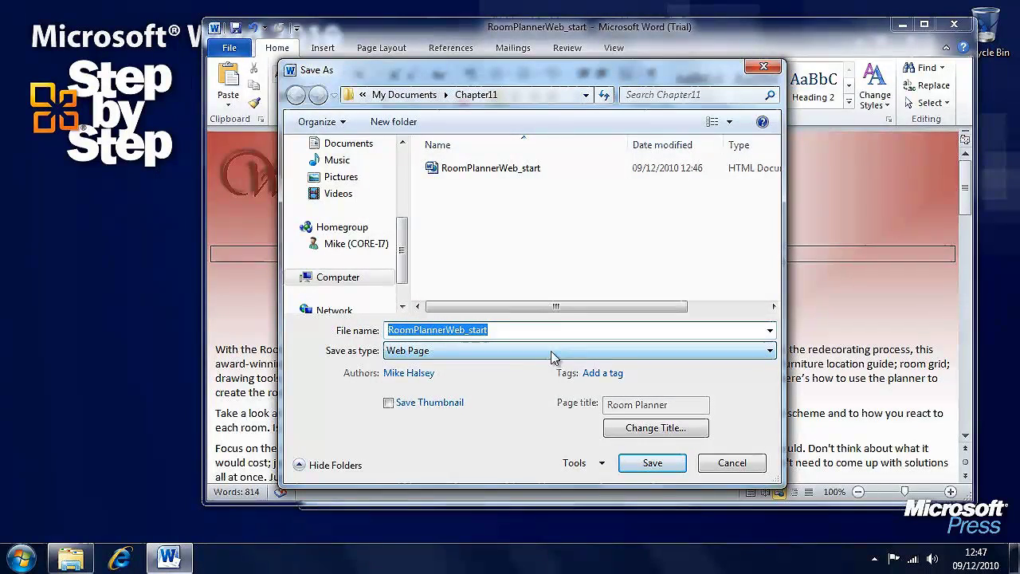
click(593, 463)
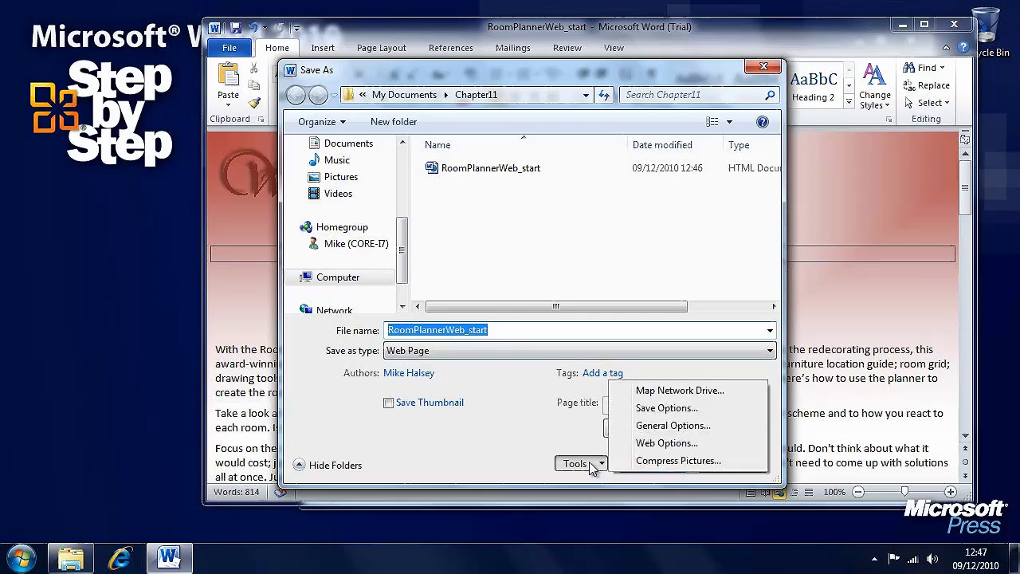
click(709, 446)
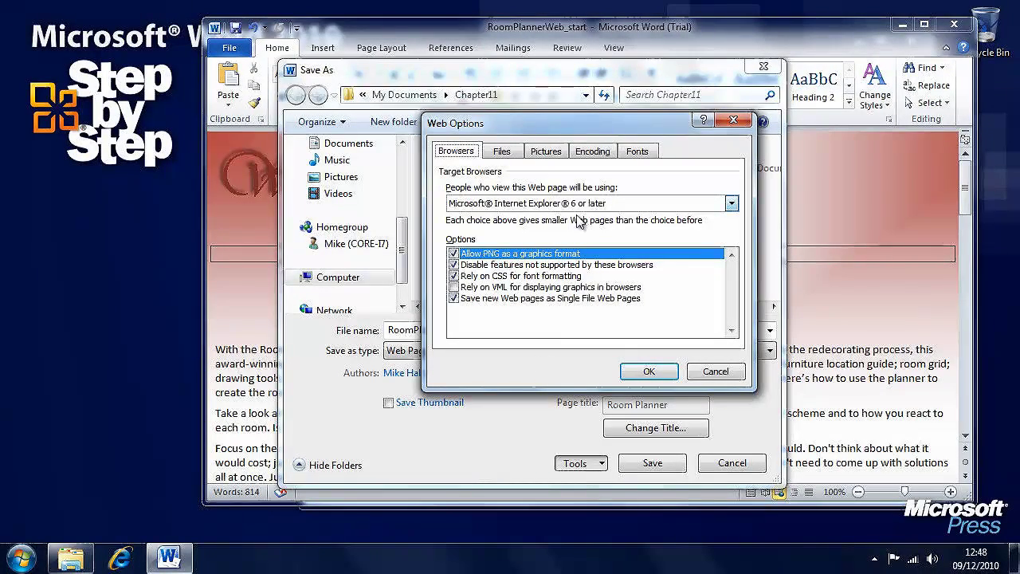
Keep Internet Explorer 6 or later as the target browser, then view the Files settings
click(731, 204)
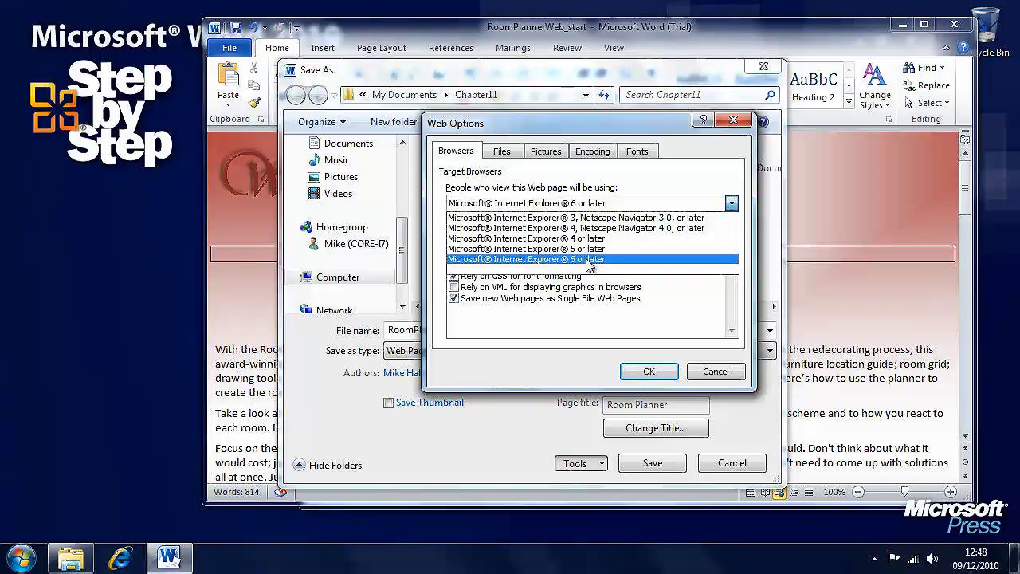
click(586, 328)
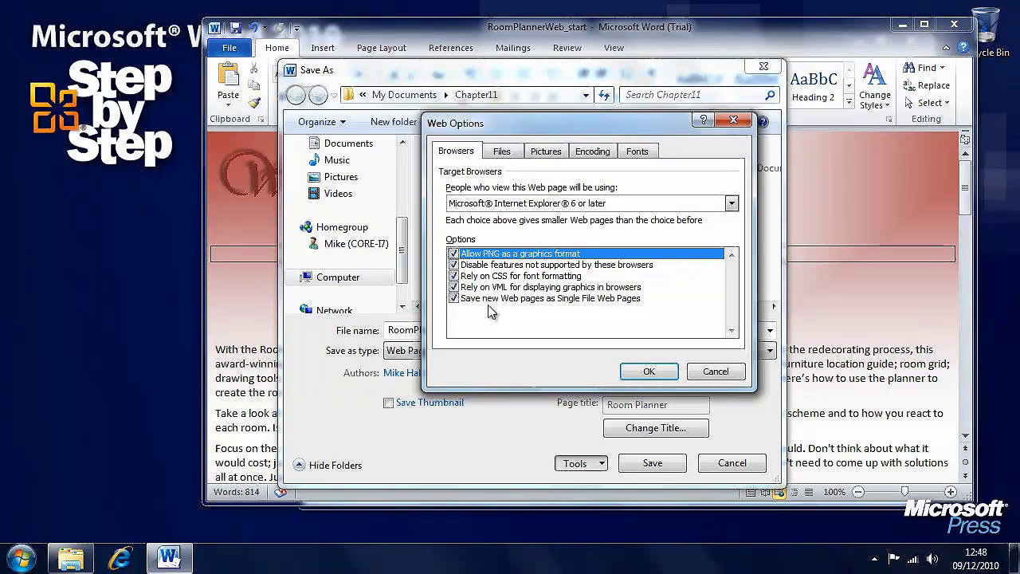
click(503, 152)
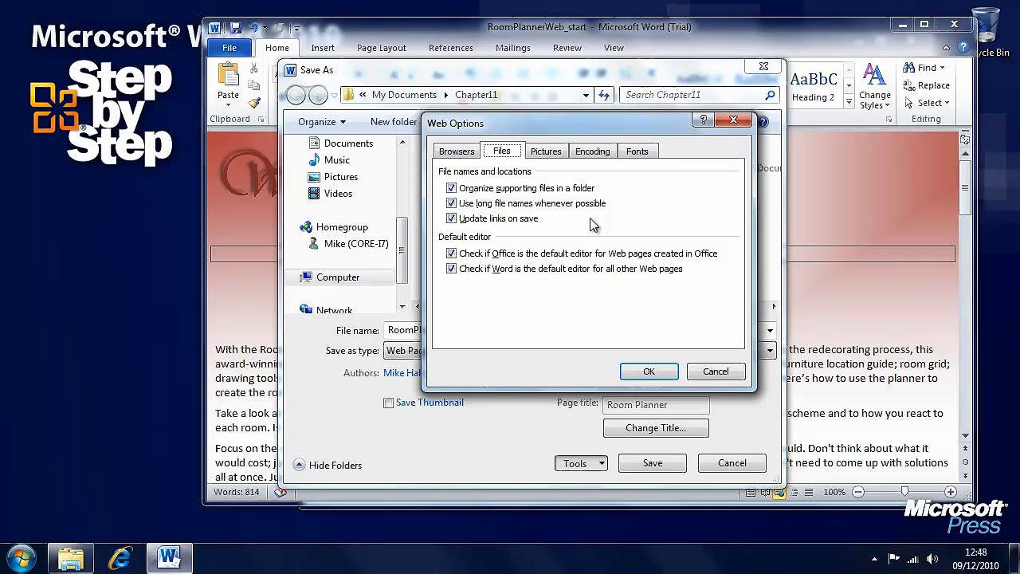
Turn off long file names and set the target screen size to 800 x 600
click(453, 204)
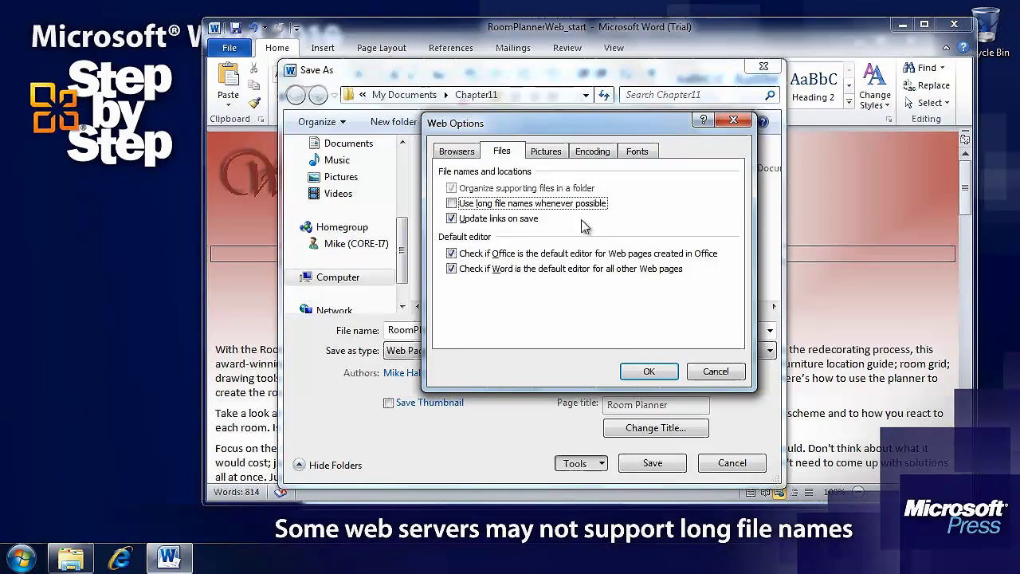
click(558, 154)
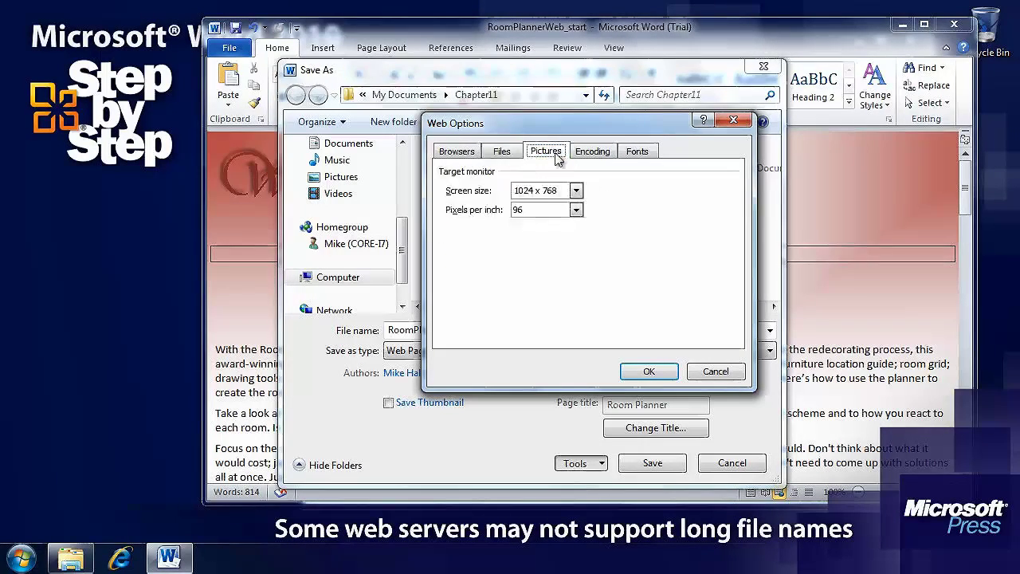
click(576, 191)
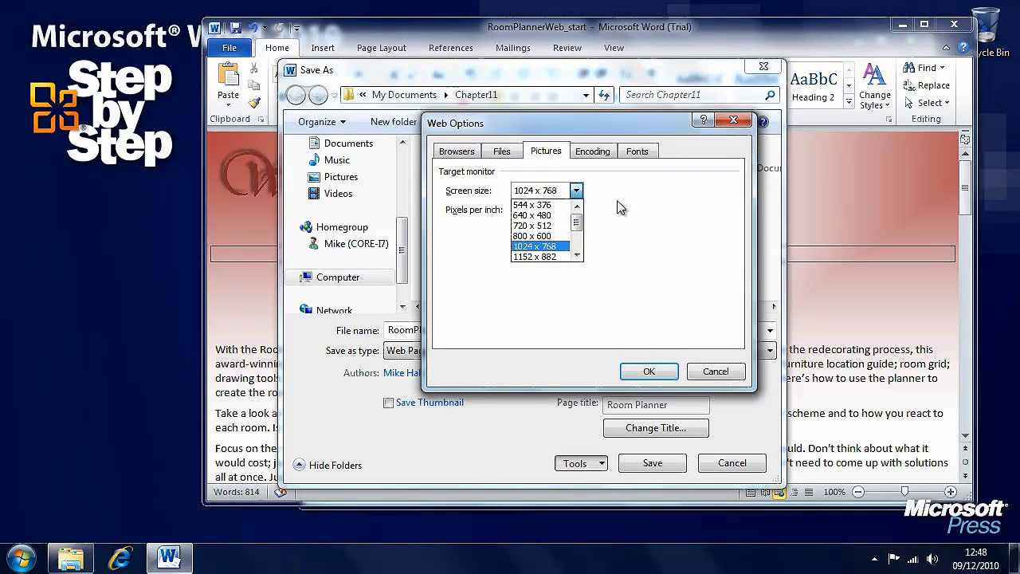
scroll(578, 253, down, 4)
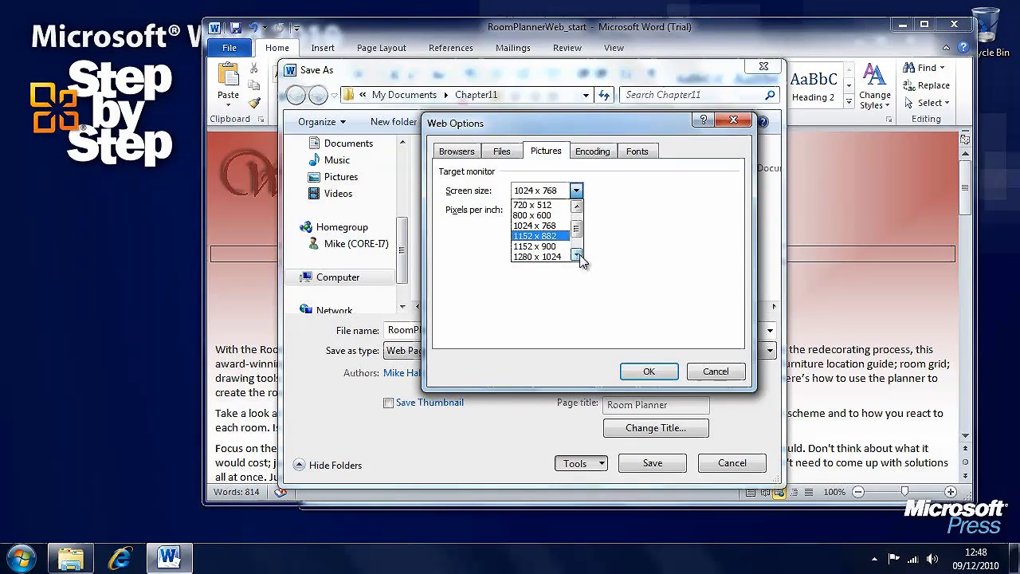
scroll(579, 247, up, 3)
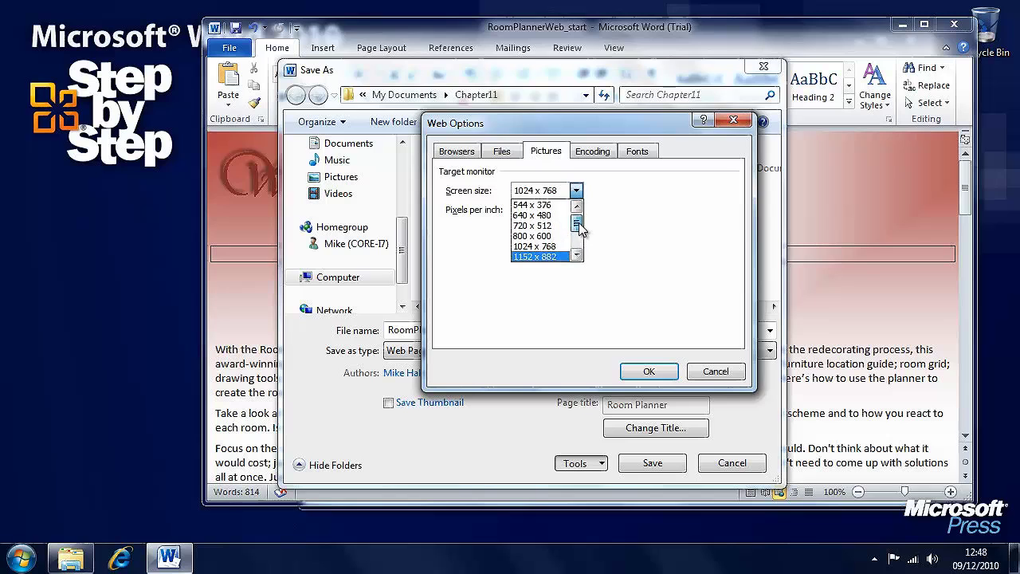
click(550, 239)
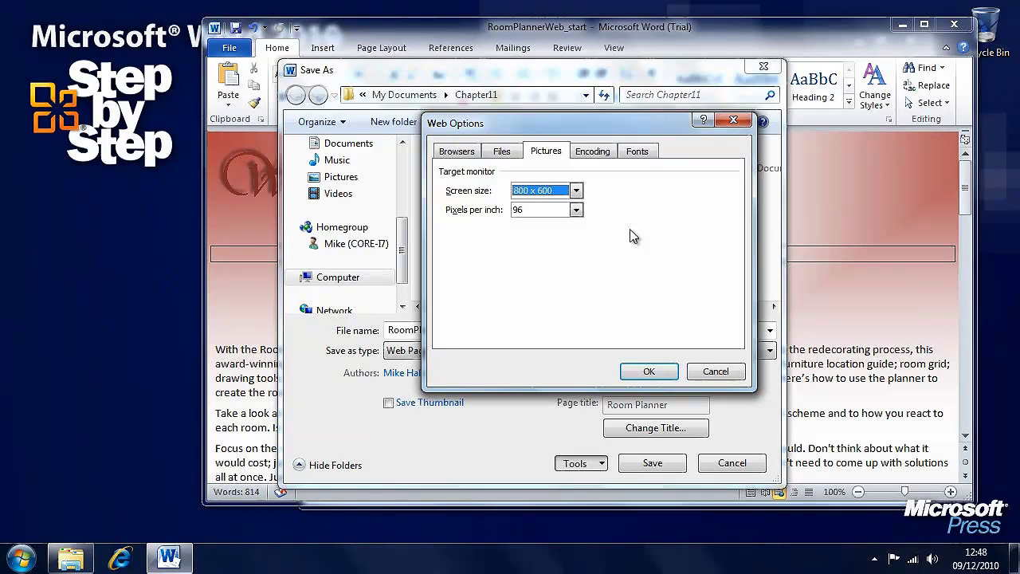
click(603, 155)
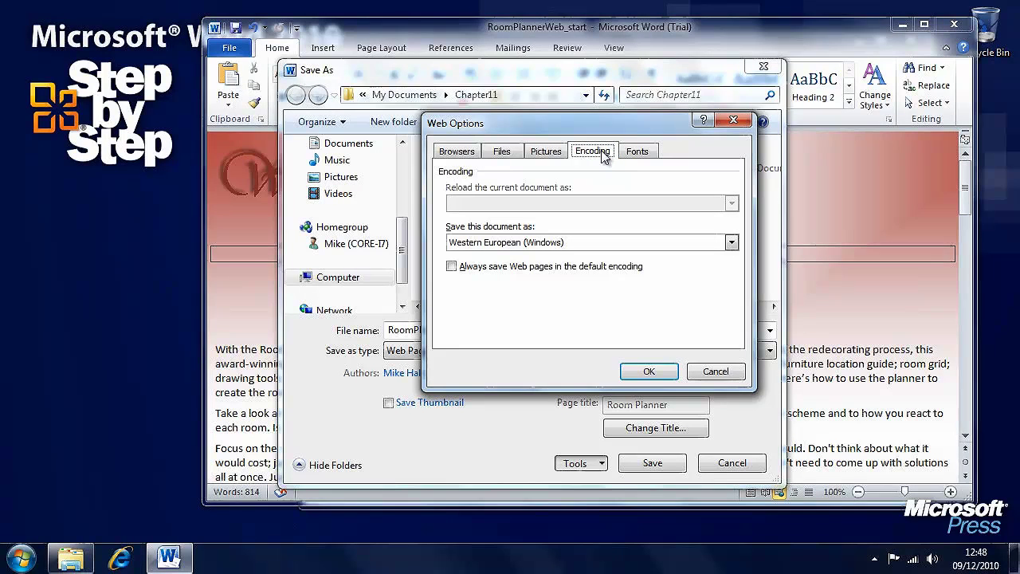
Review the default Fonts settings, return to Browsers, and accept the web options
click(636, 152)
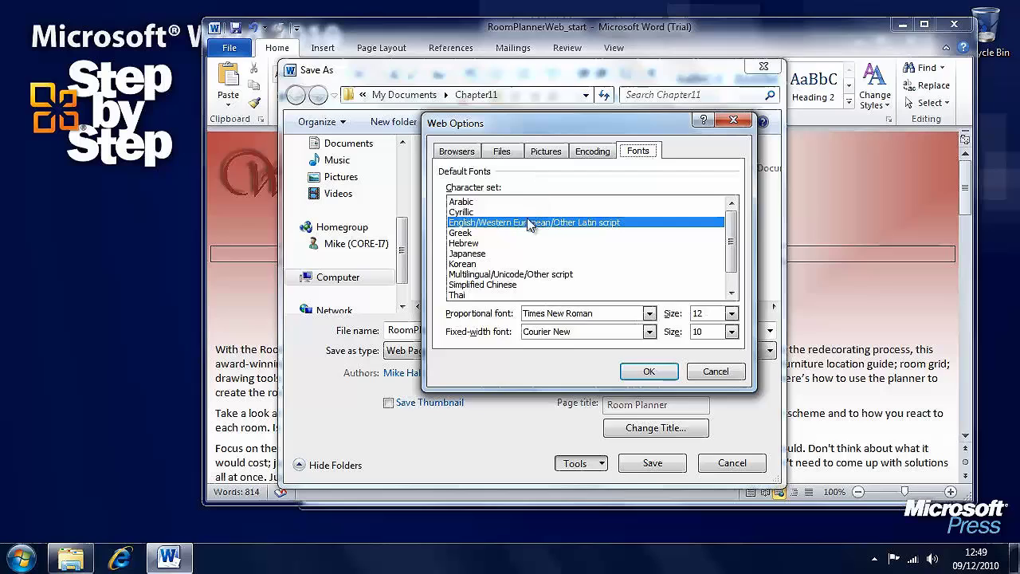
mouse_move(731, 253)
mouse_down()
mouse_move(732, 269)
mouse_move(732, 248)
mouse_up()
click(468, 154)
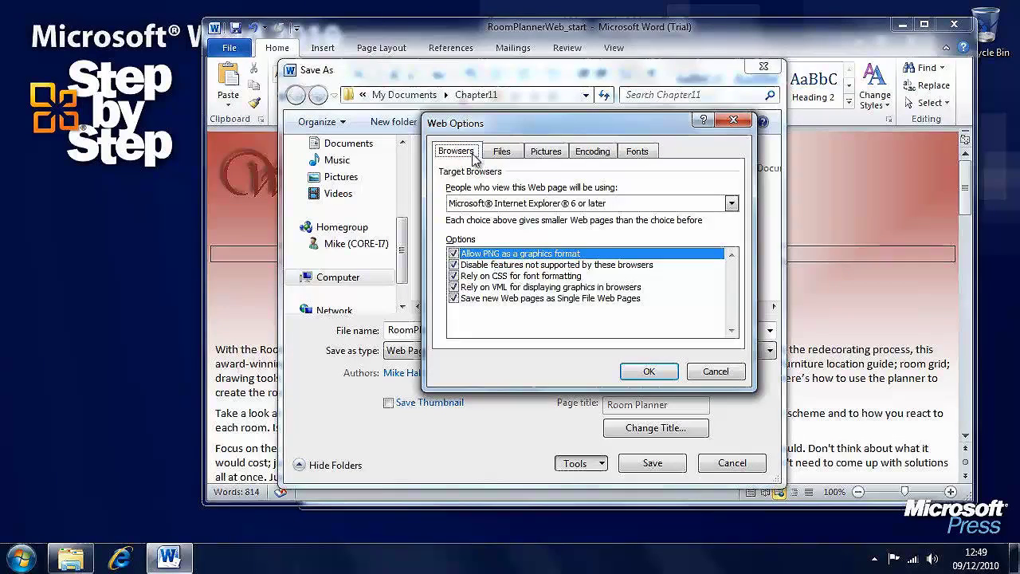
click(646, 372)
Attempt saving as a web page, dismissing the short file name warning and retrying
click(653, 463)
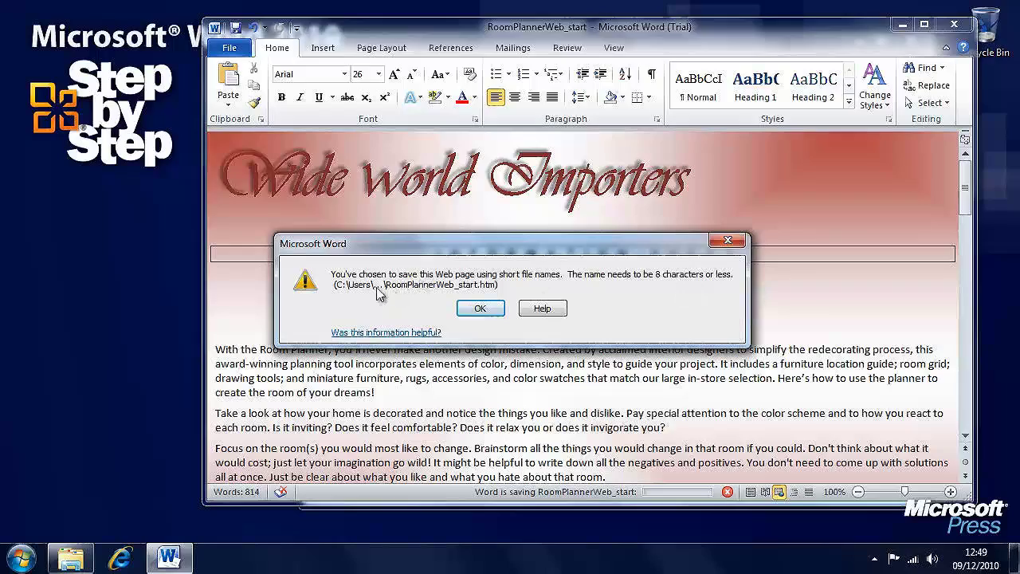
click(483, 311)
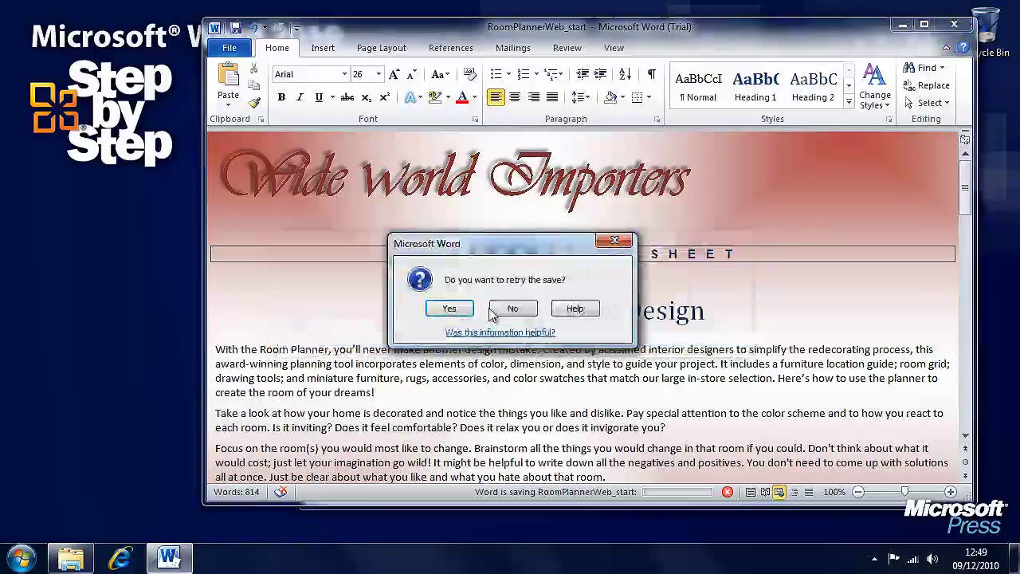
click(465, 311)
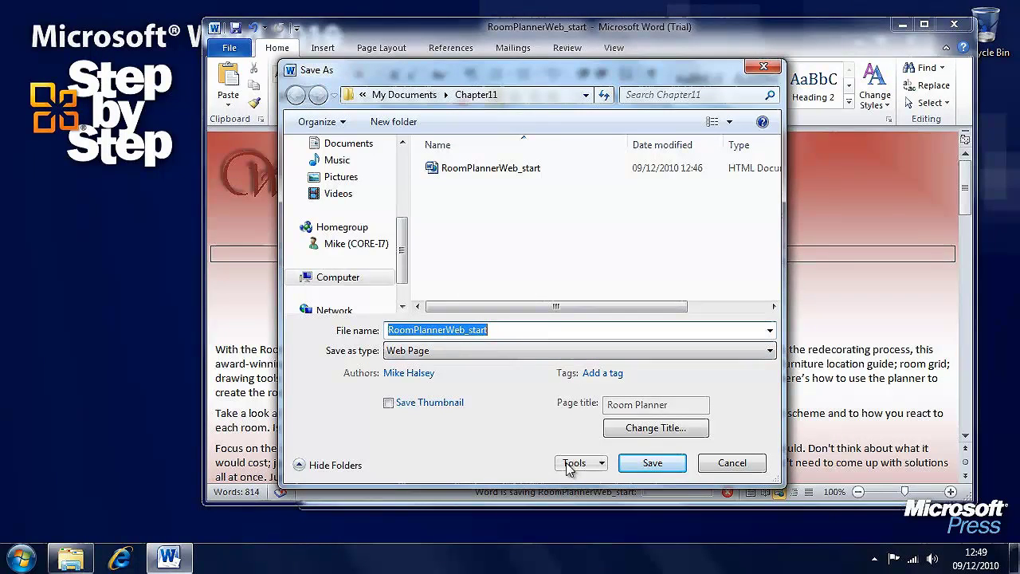
Re-enable long file names in Web Options and save the page with its supporting files
click(575, 466)
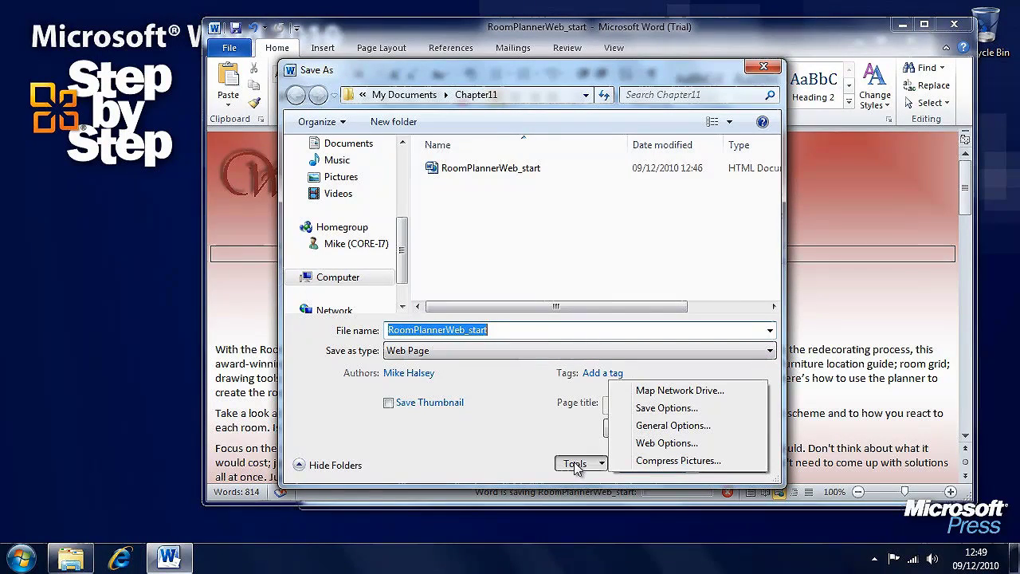
click(658, 444)
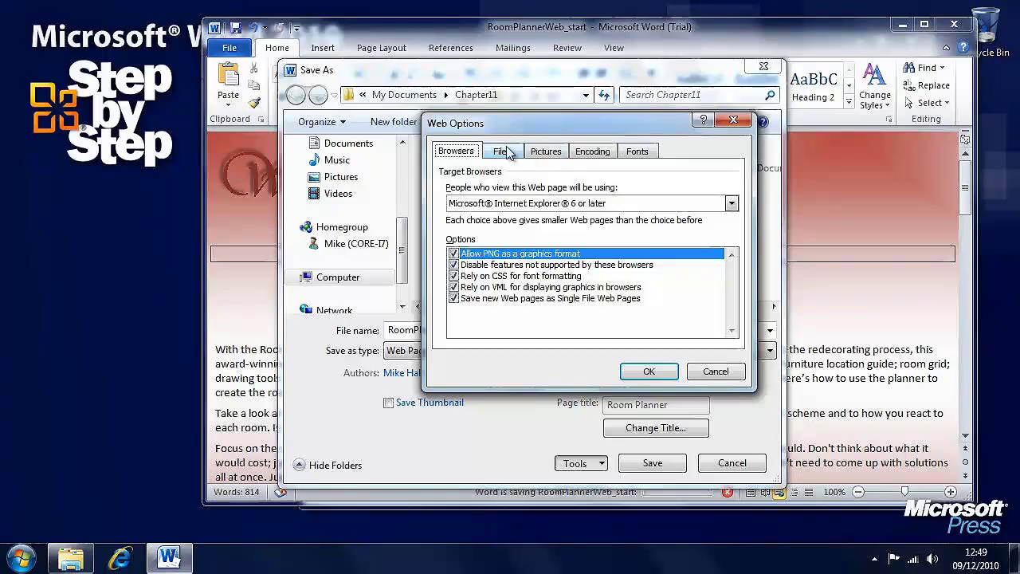
click(501, 152)
click(451, 204)
click(649, 372)
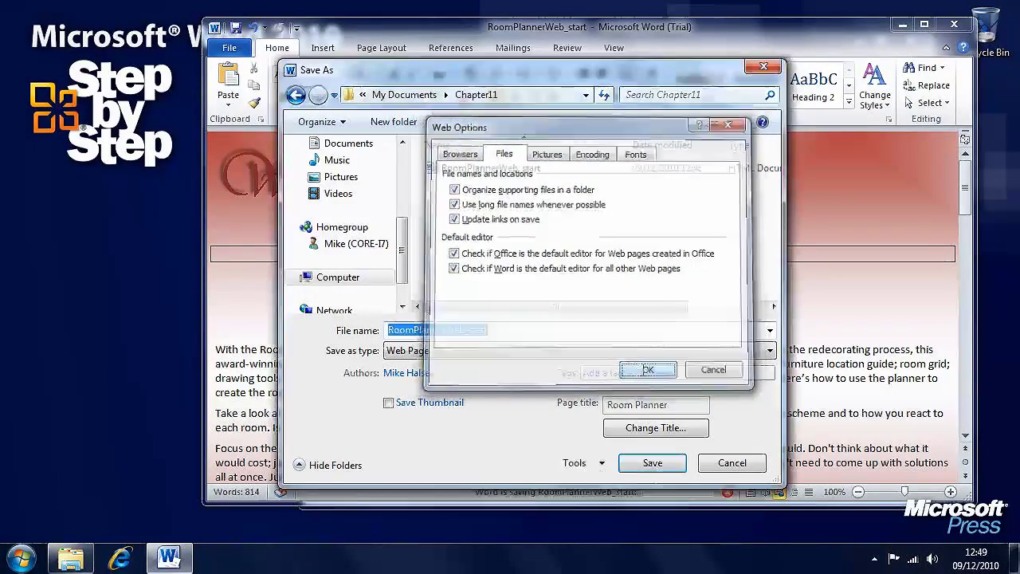
click(651, 463)
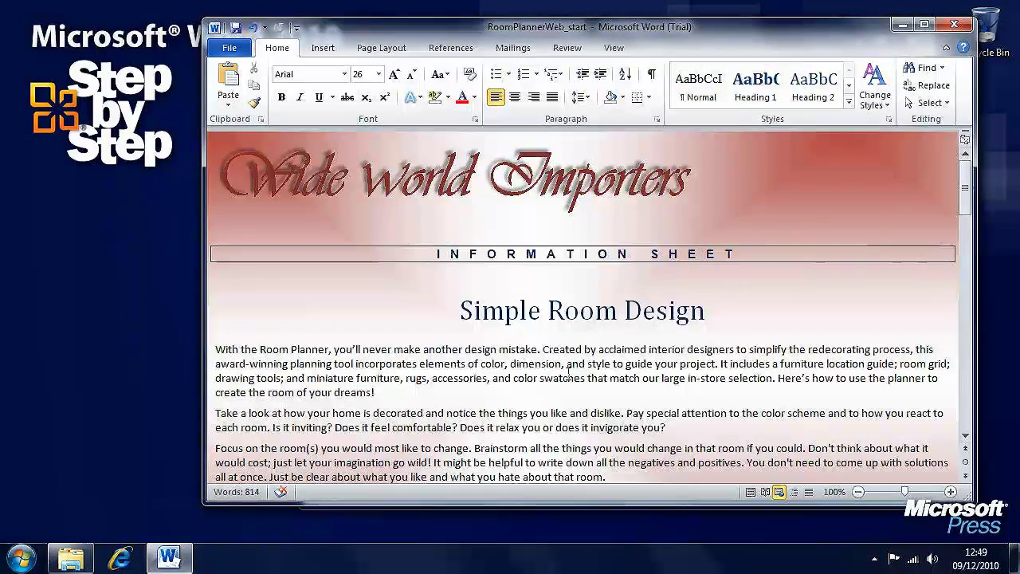
click(76, 564)
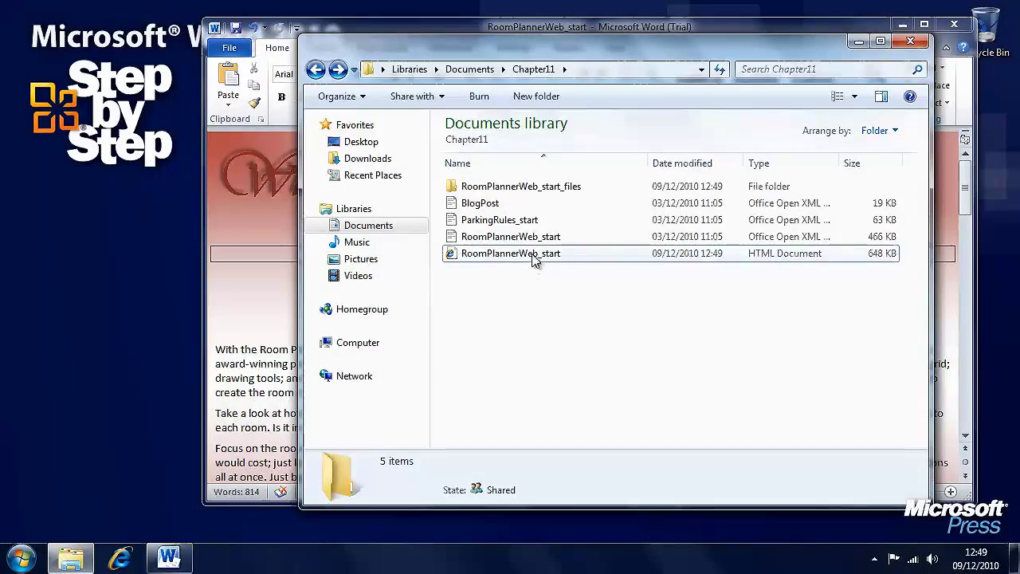
Preview the saved RoomPlannerWeb_start HTML page in Internet Explorer, then close the browser
click(533, 255)
double_click(533, 255)
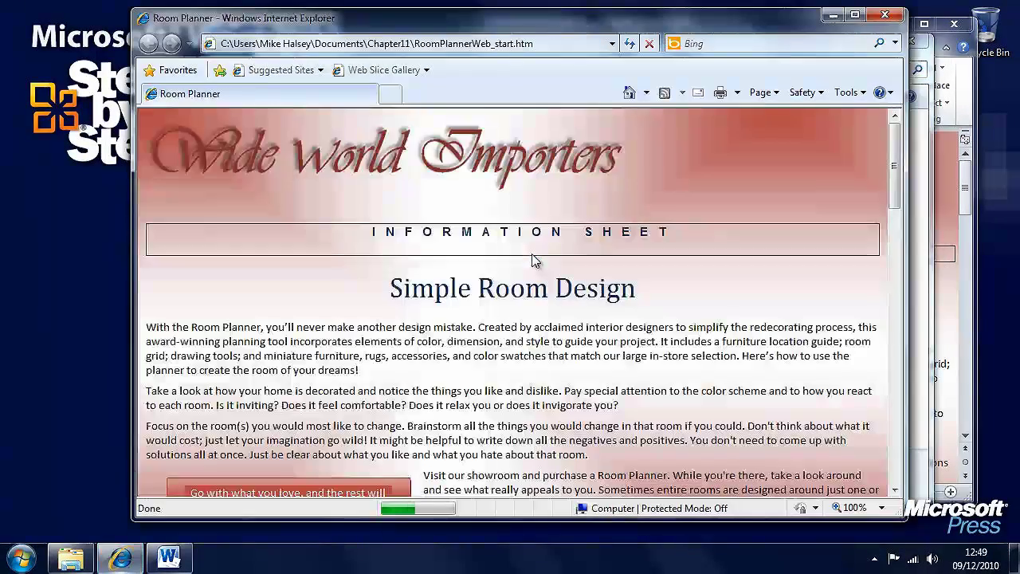
mouse_move(893, 168)
mouse_down()
mouse_move(894, 223)
mouse_move(894, 167)
mouse_up()
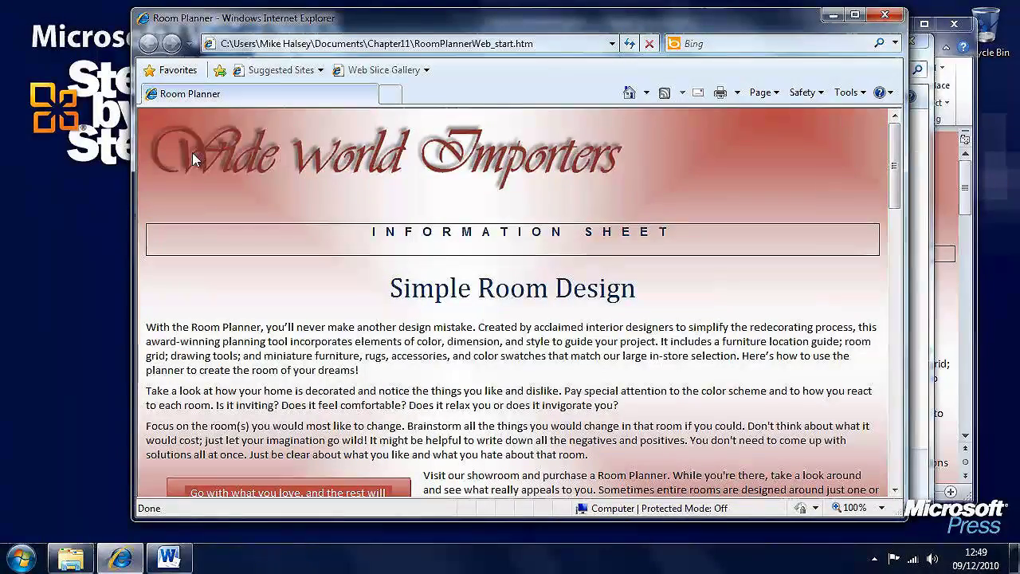
click(884, 15)
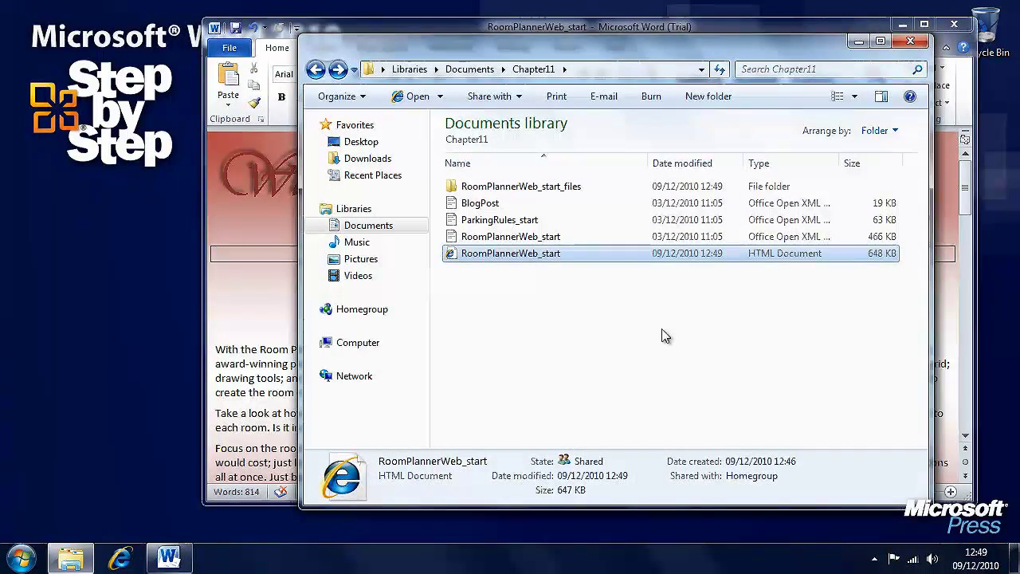
Check the RoomPlannerWeb_start_files folder, then close Explorer and the Word document
click(665, 335)
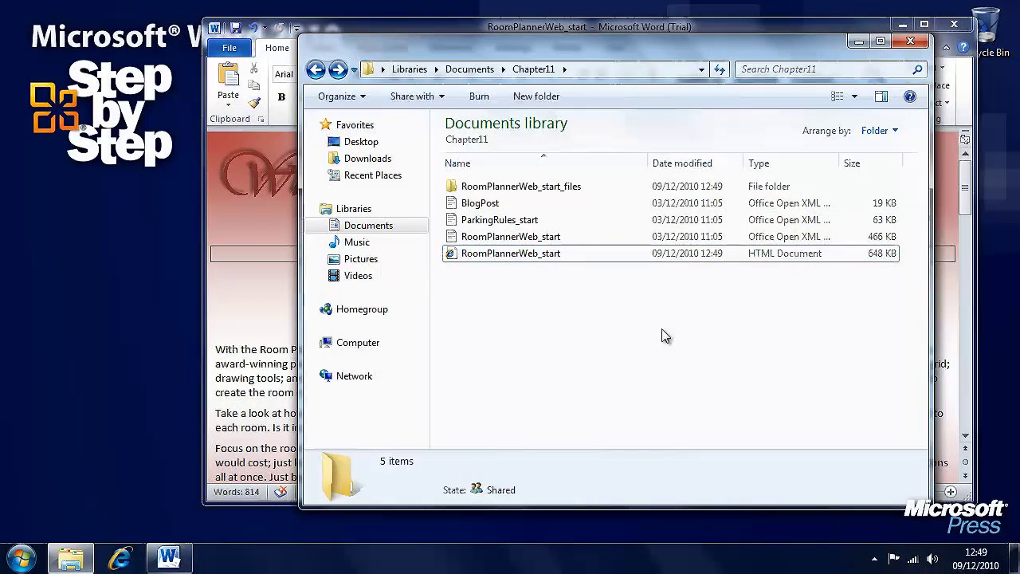
double_click(545, 191)
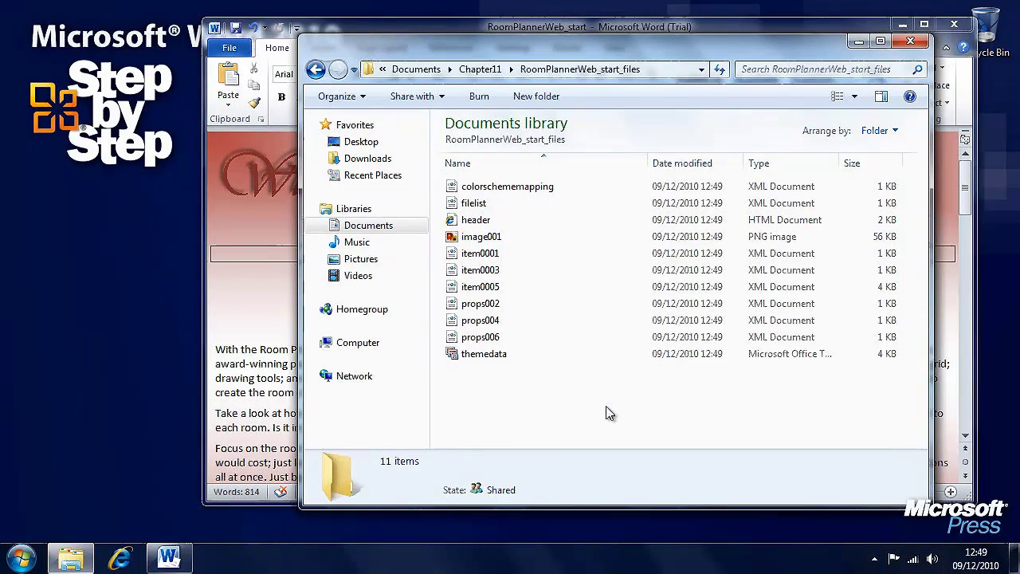
key(BackSpace)
click(909, 41)
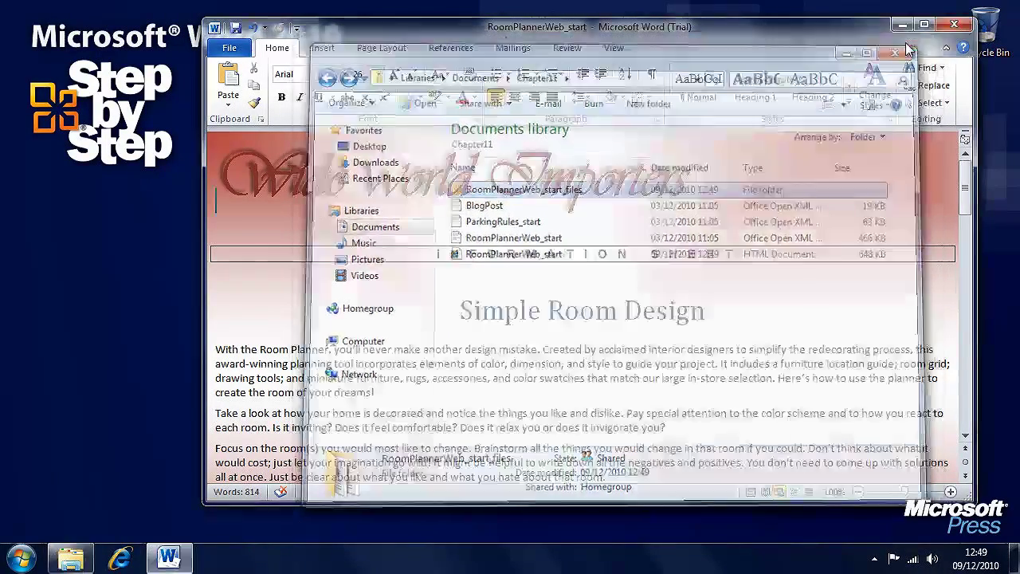
click(959, 28)
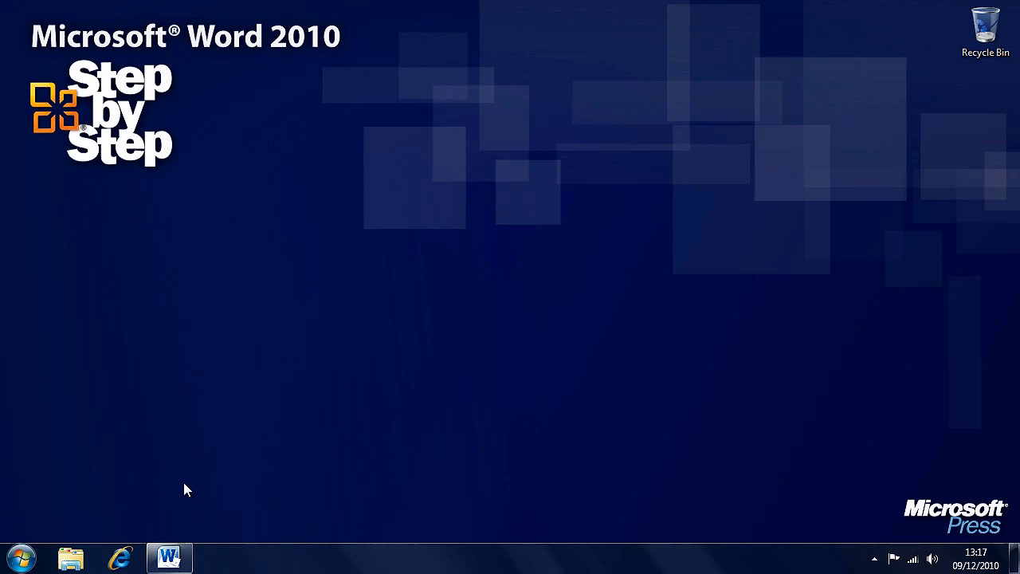
Bring the BlogPost document about the Walla Walla music scene on screen from the taskbar
click(169, 557)
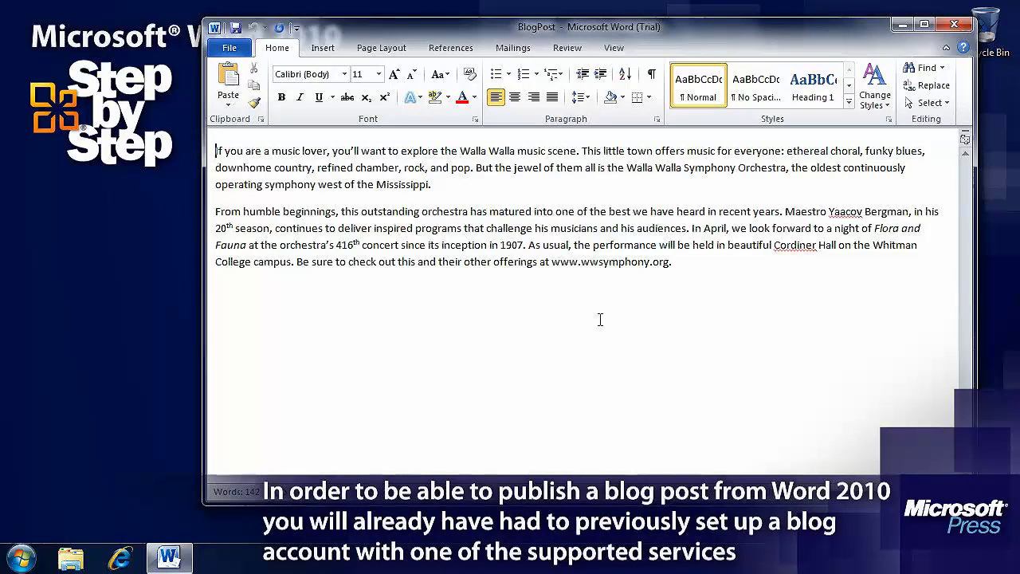
Turn BlogPost into a new blog post via File > Save & Send > Publish as Blog Post
click(237, 51)
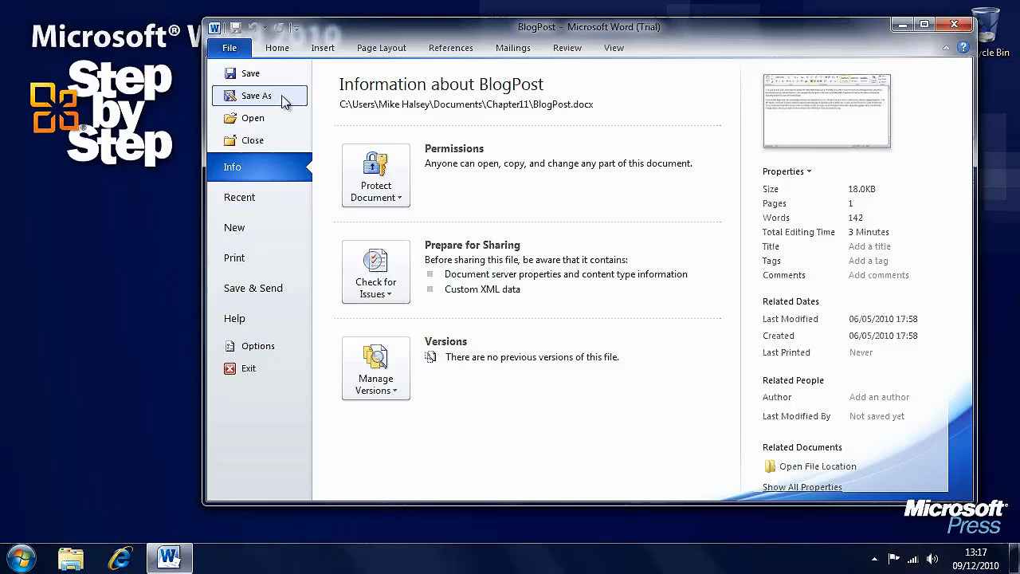
click(288, 292)
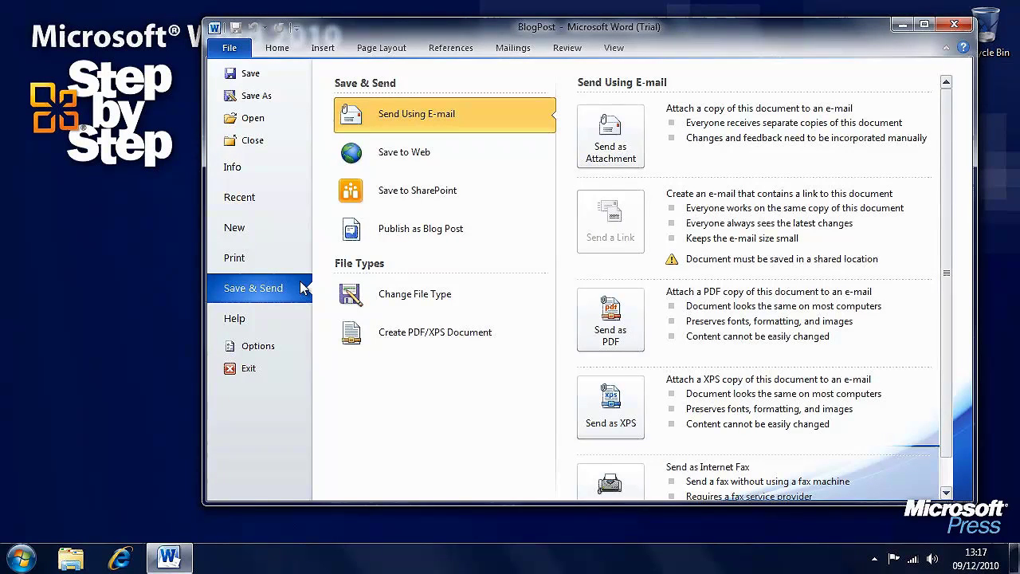
click(498, 231)
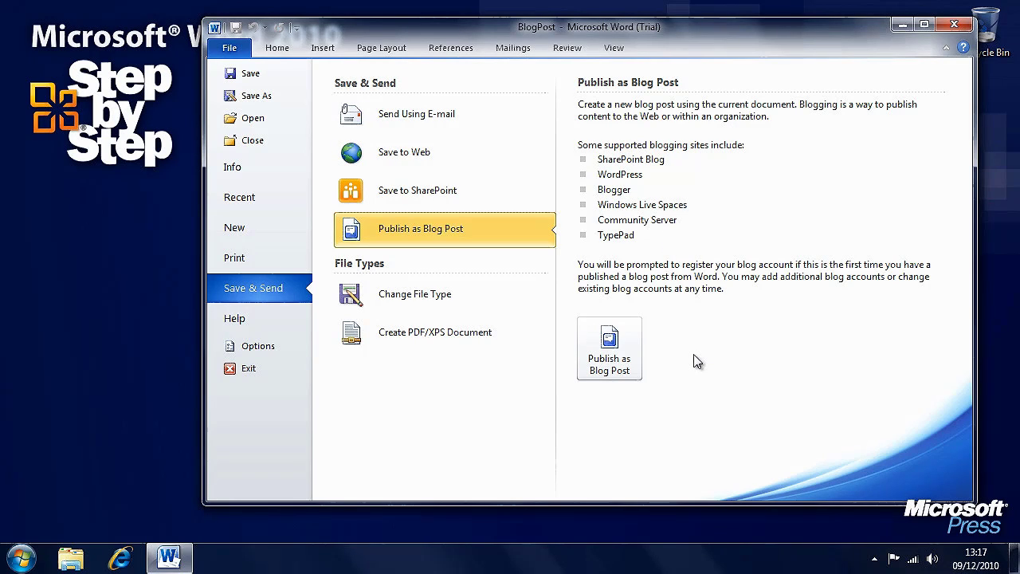
click(631, 341)
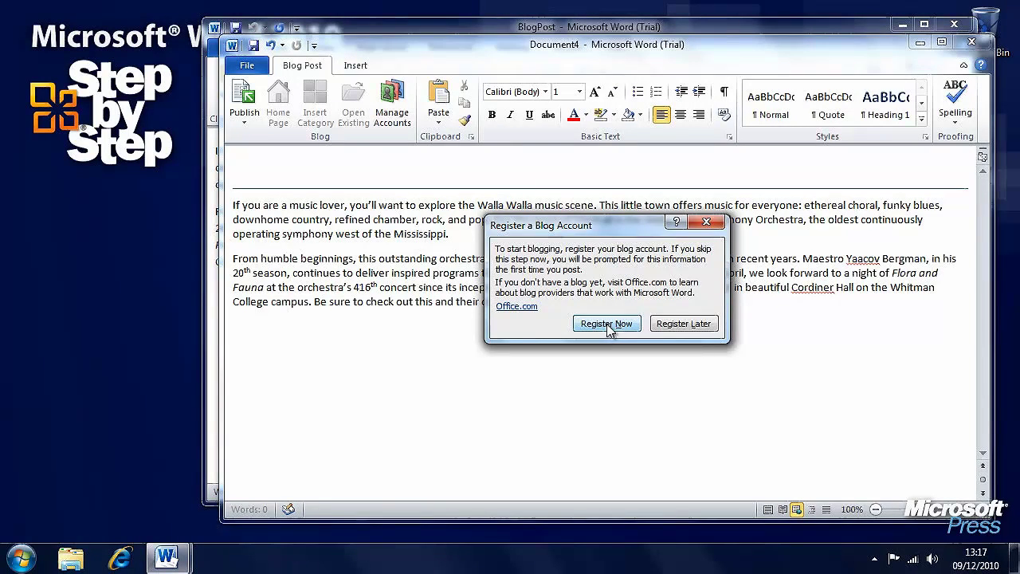
Register a new blog account with WordPress as the blog provider
click(607, 325)
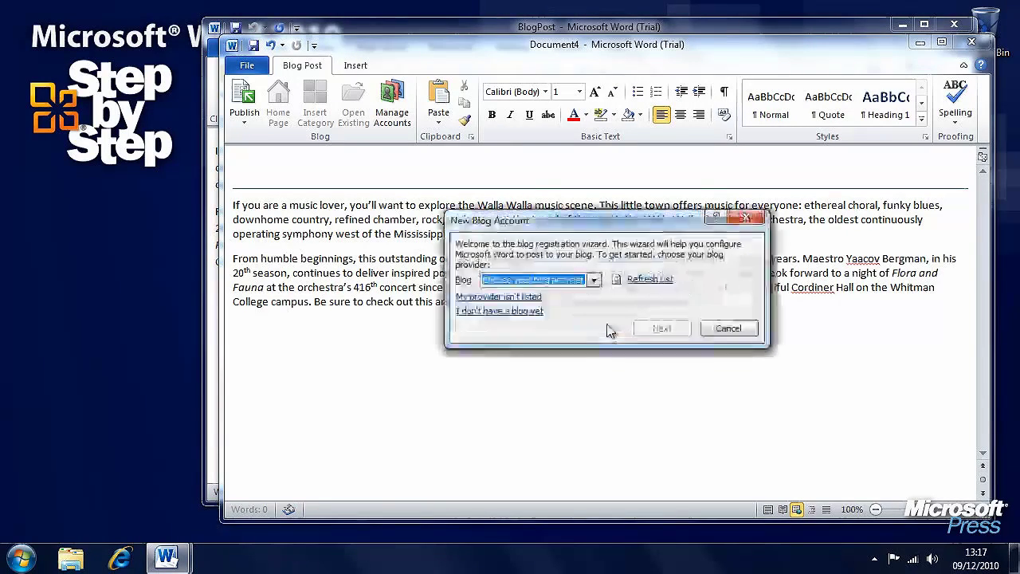
click(593, 280)
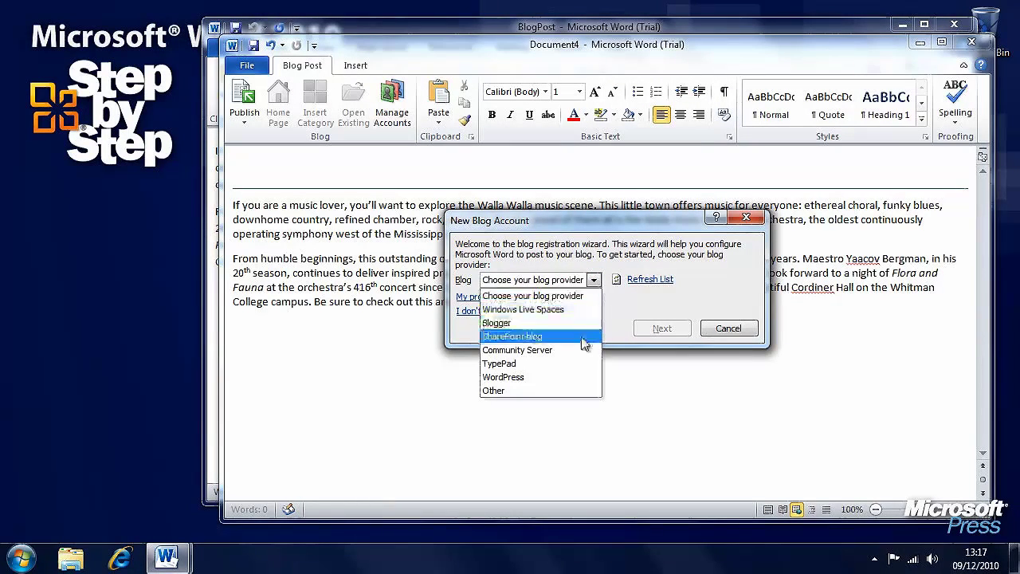
click(579, 376)
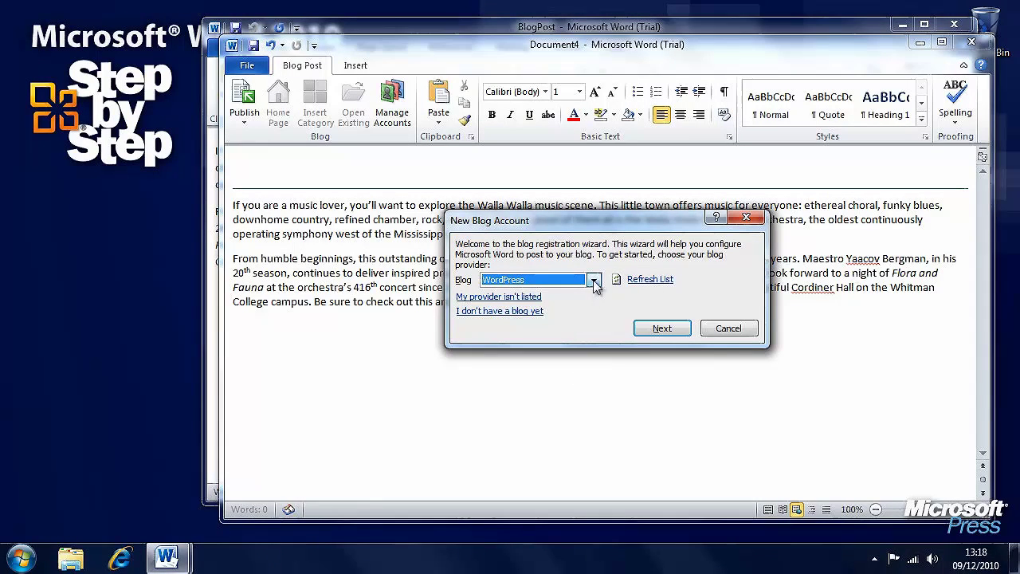
click(660, 330)
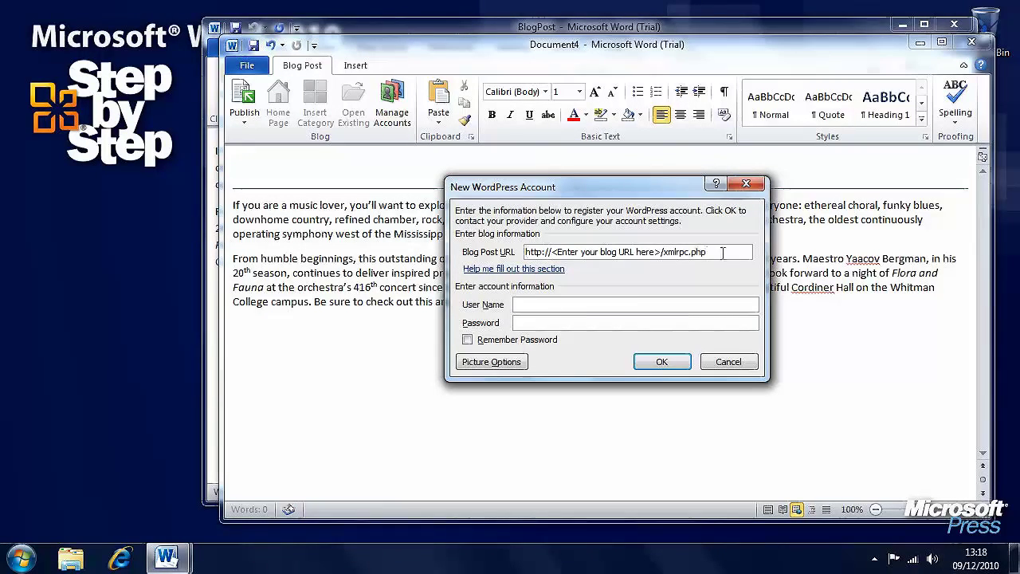
drag(706, 252, 522, 252)
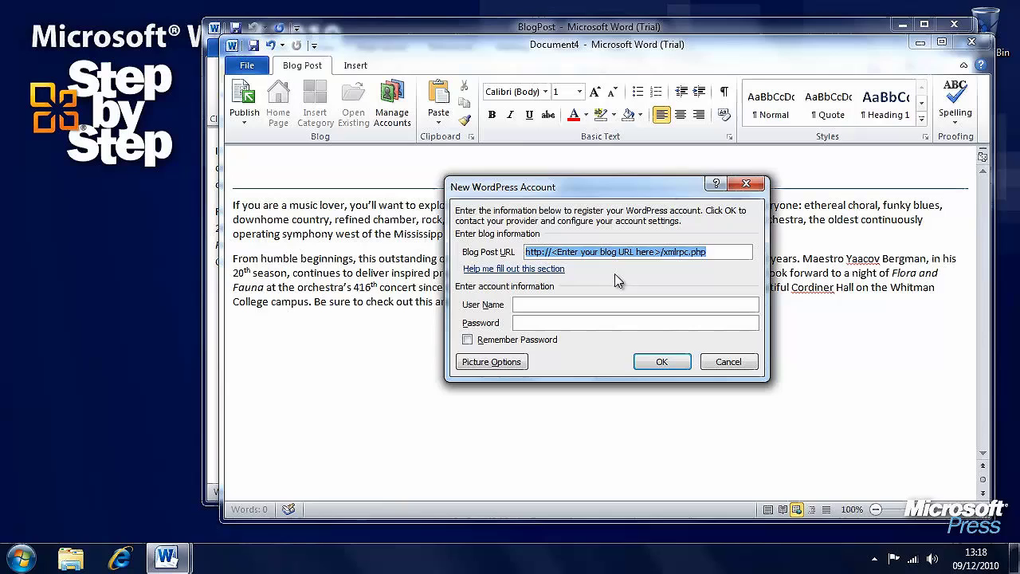
drag(552, 252, 730, 250)
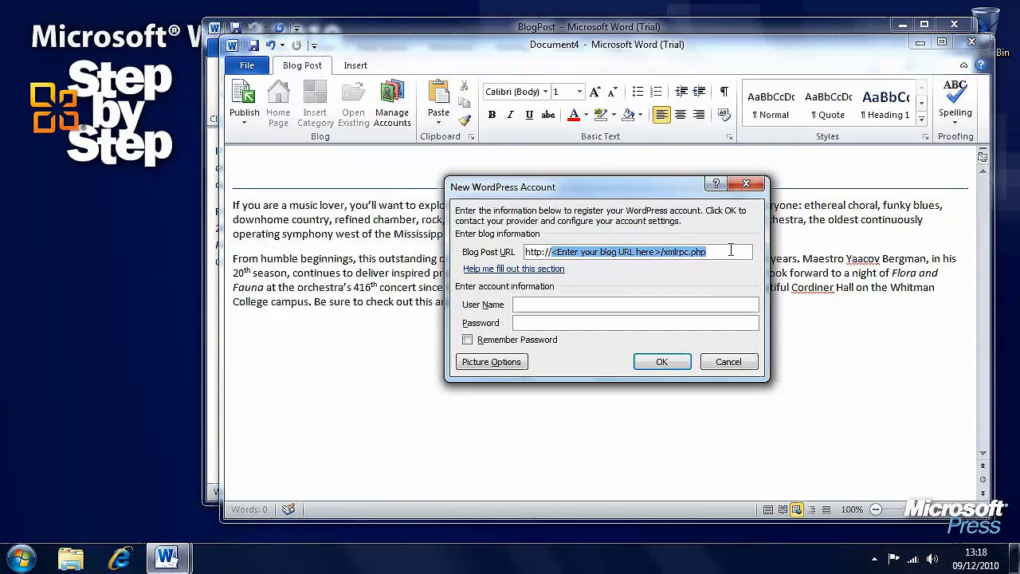
text(www.my)
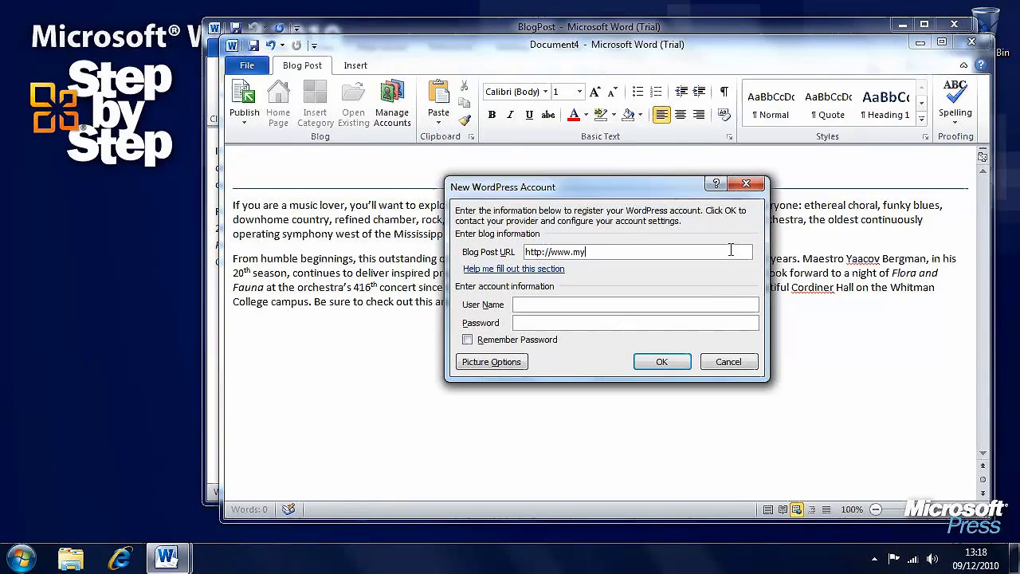
text(newblog.com)
click(467, 340)
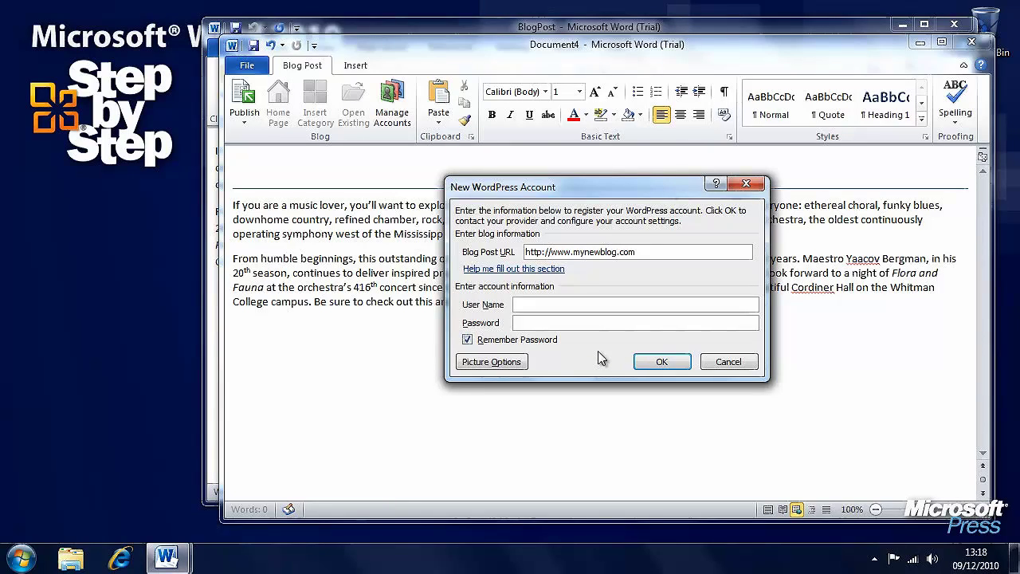
click(508, 363)
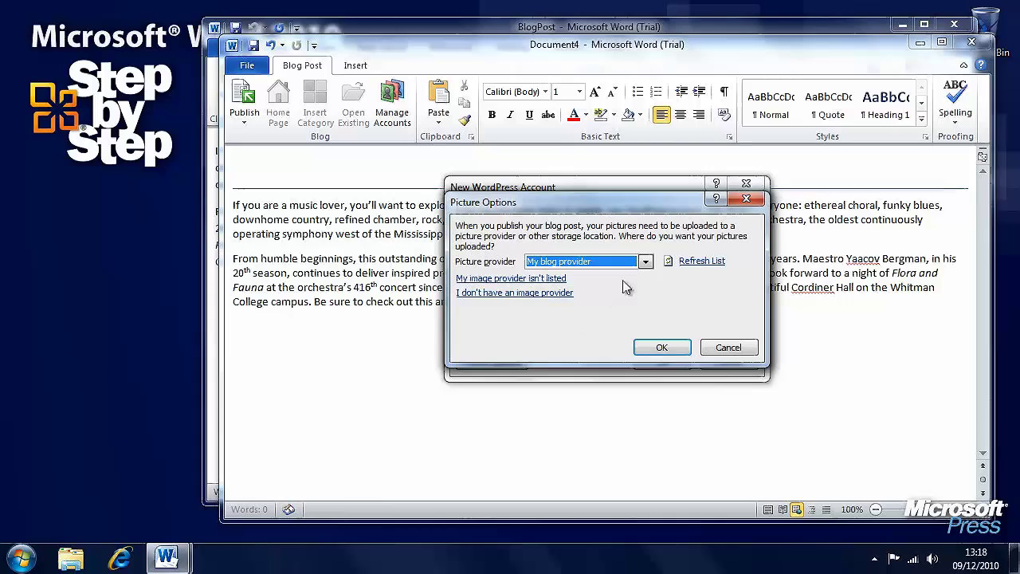
Keep My blog provider as the picture host, then return to the account's Password box
click(645, 262)
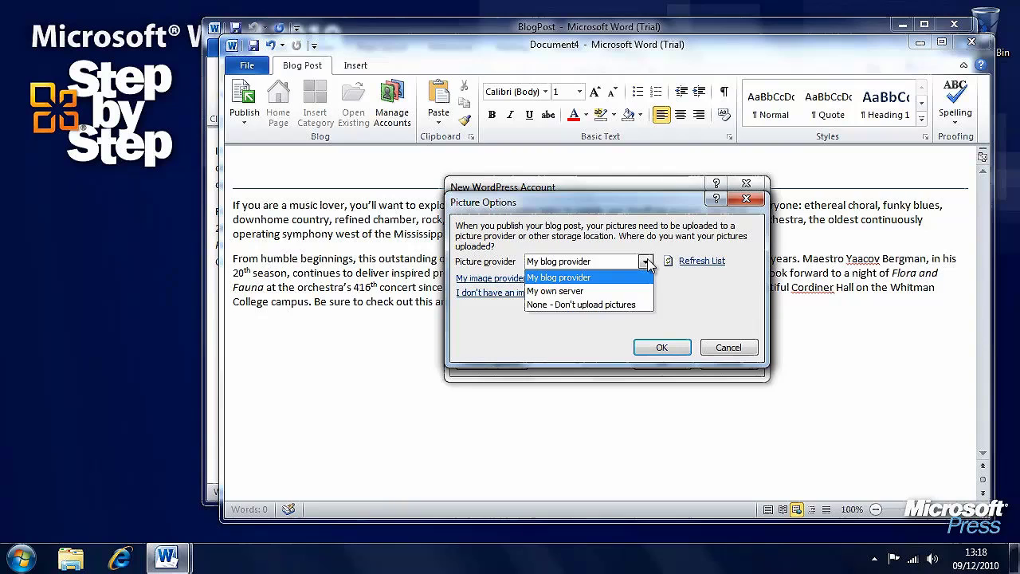
click(681, 285)
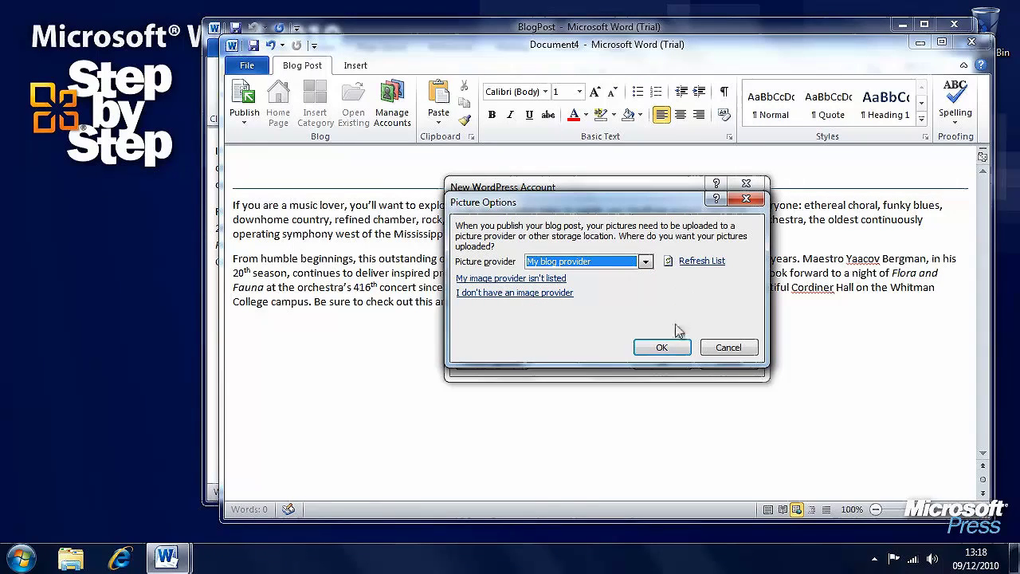
click(662, 347)
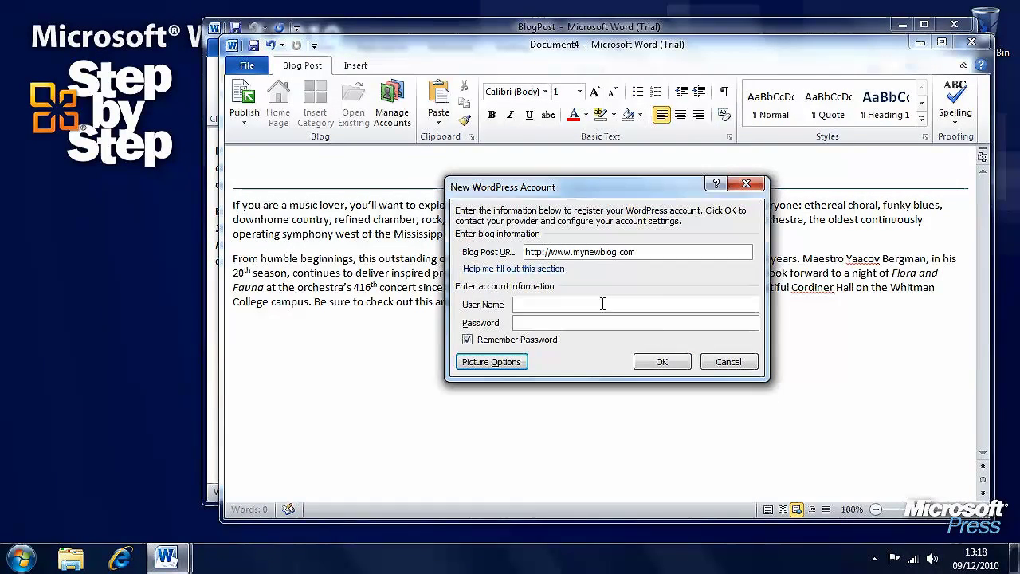
click(599, 321)
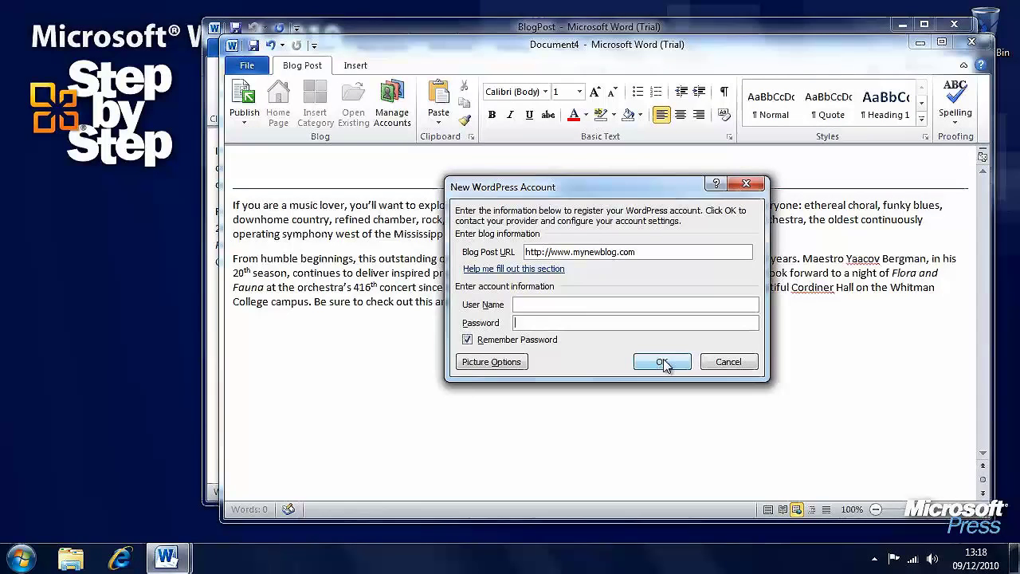